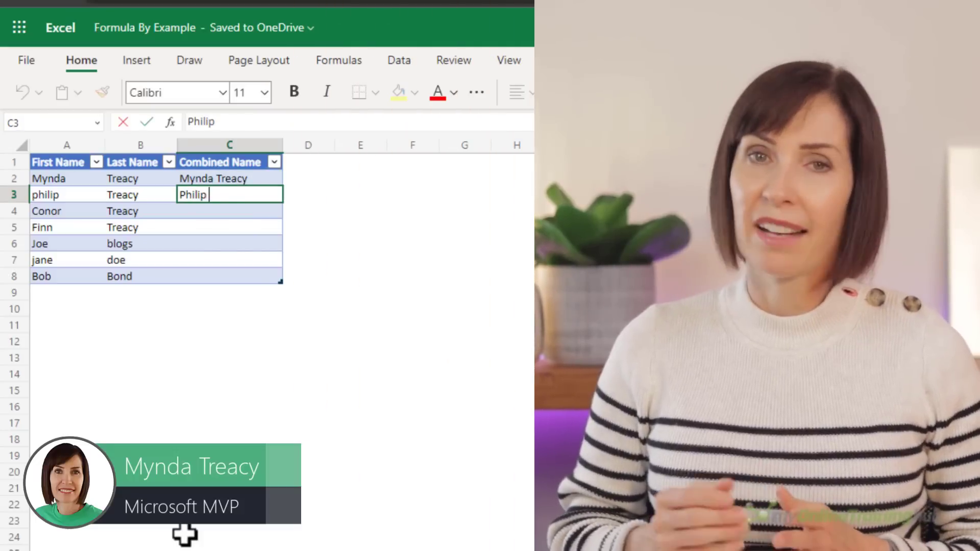
# - Enter 'Philip Treacy' as a Combined Name example and apply the suggested fill formula to the rest
pyautogui.write('Treacy')
pyautogui.press('Return')
pyautogui.click(309, 256)
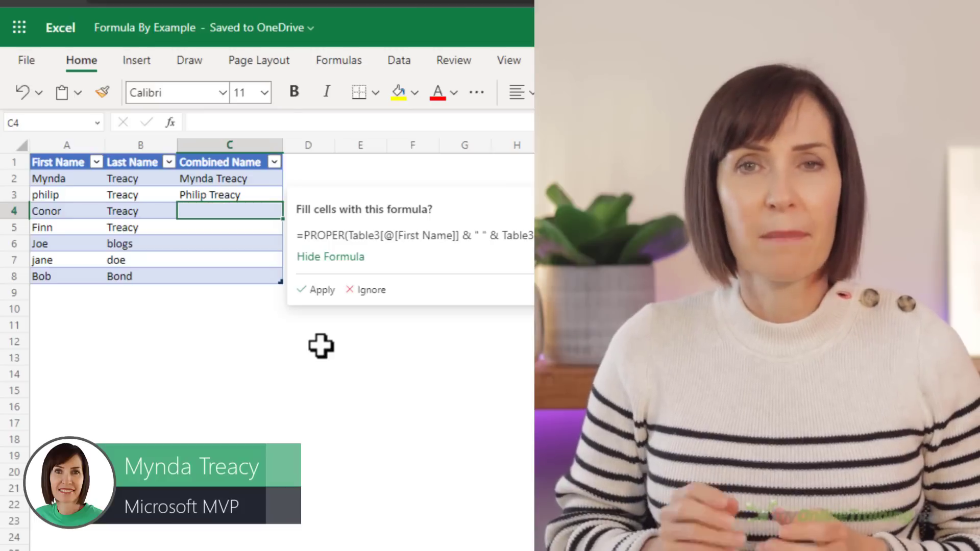
pyautogui.click(320, 295)
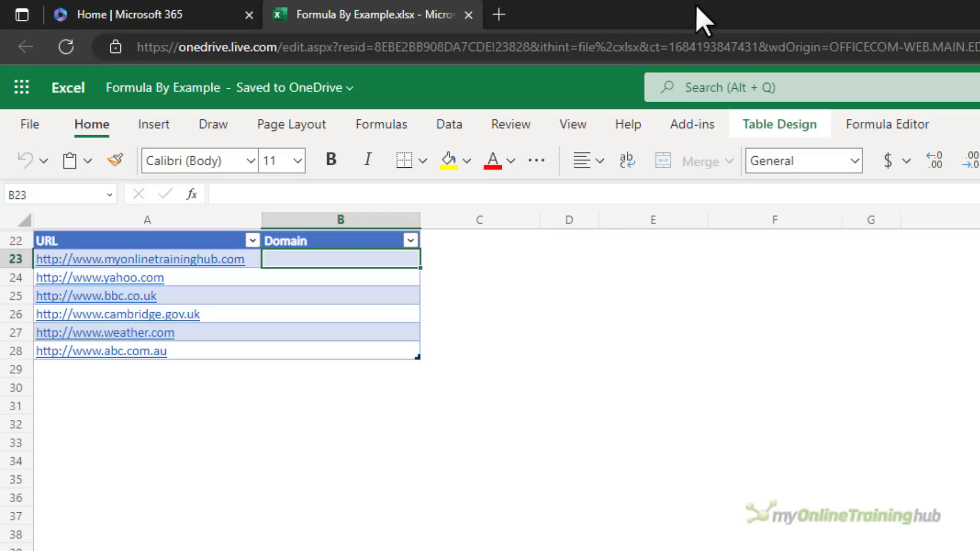
# - Enter example domains myonlinetraininghub.com and yahoo.com, then apply the suggested domain formula
pyautogui.write('myonlinetraininghub.')
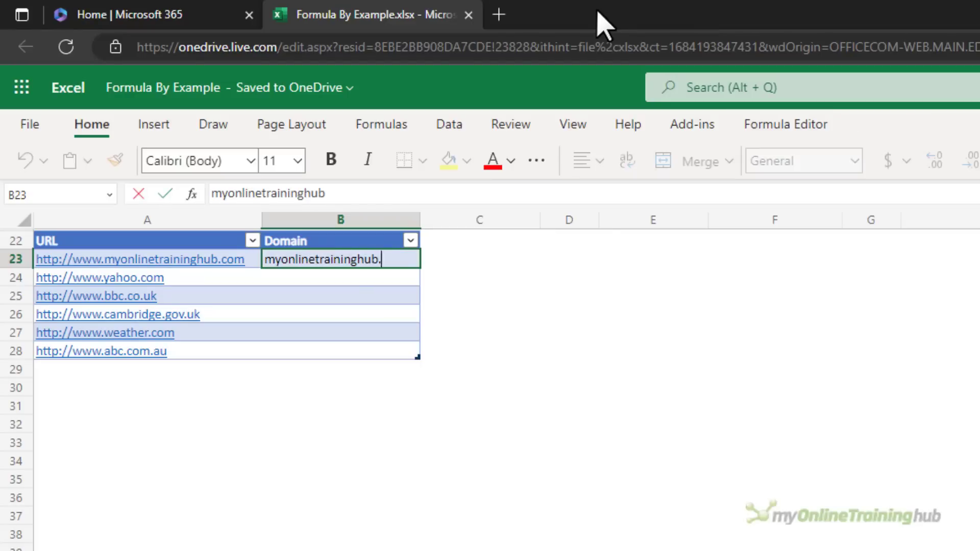
pyautogui.write('com')
pyautogui.press('Return')
pyautogui.write('yahoo.com')
pyautogui.press('Return')
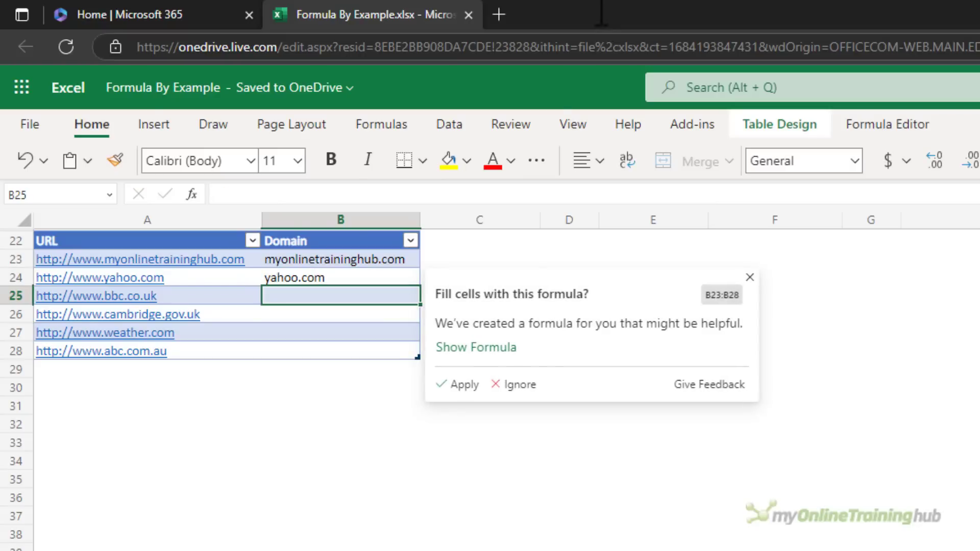
pyautogui.click(521, 349)
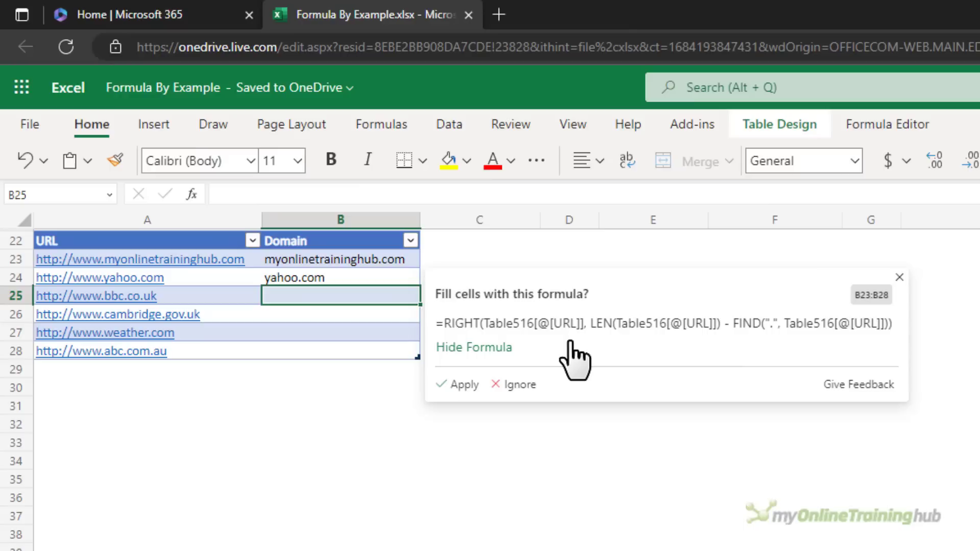
pyautogui.click(463, 385)
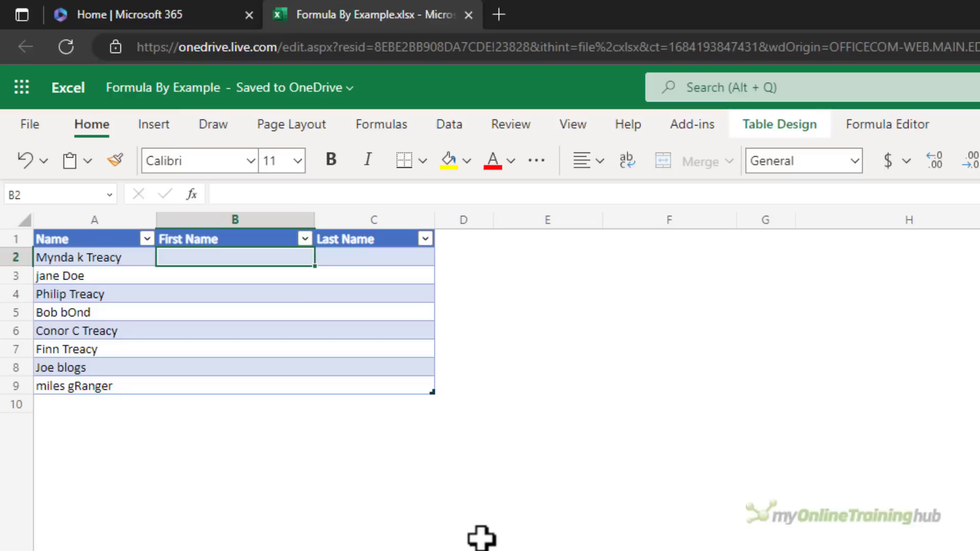
# - Enter first names Mynda and Jane, apply the suggested PROPER(LEFT(FIND)) formula, and check it
pyautogui.write('M')
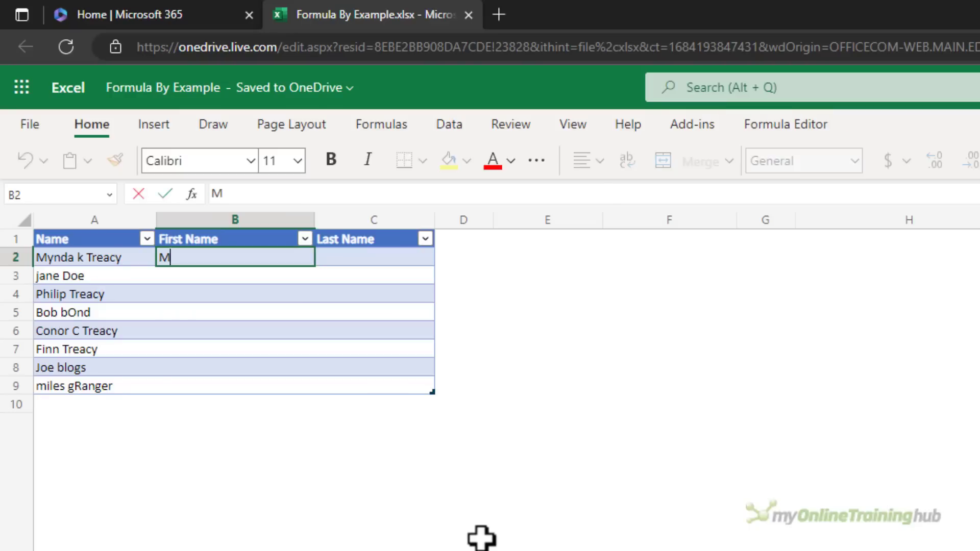
pyautogui.write('ynda')
pyautogui.press('Return')
pyautogui.write('Jane')
pyautogui.press('Return')
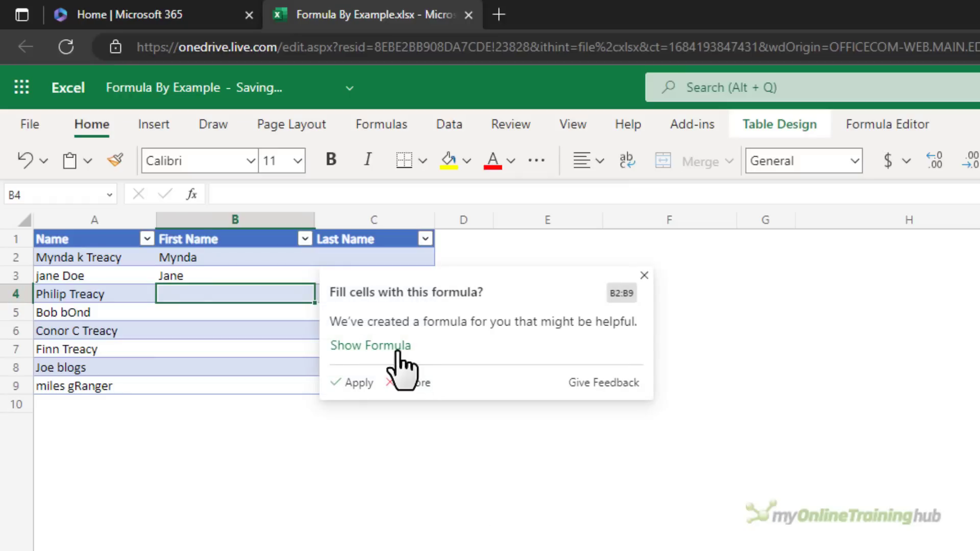
pyautogui.click(359, 384)
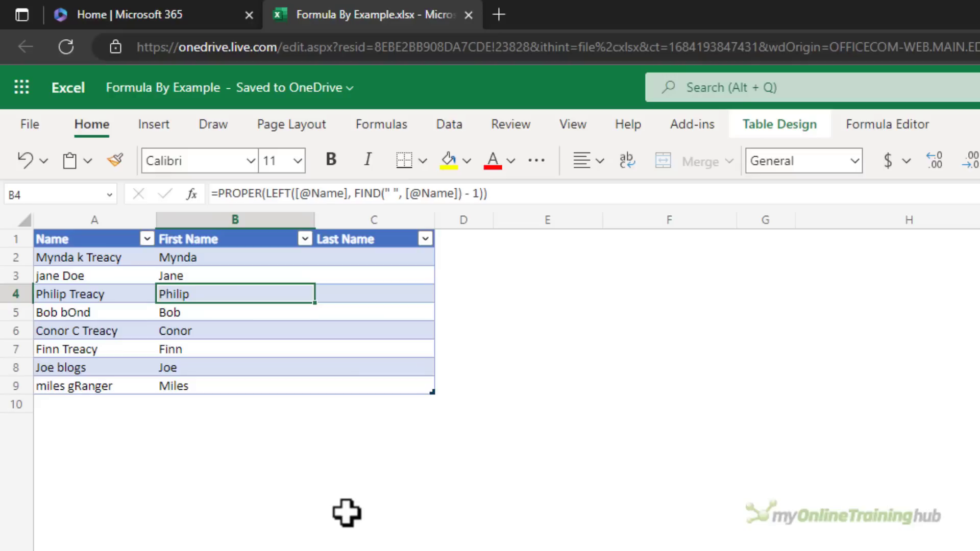
pyautogui.press('Up')
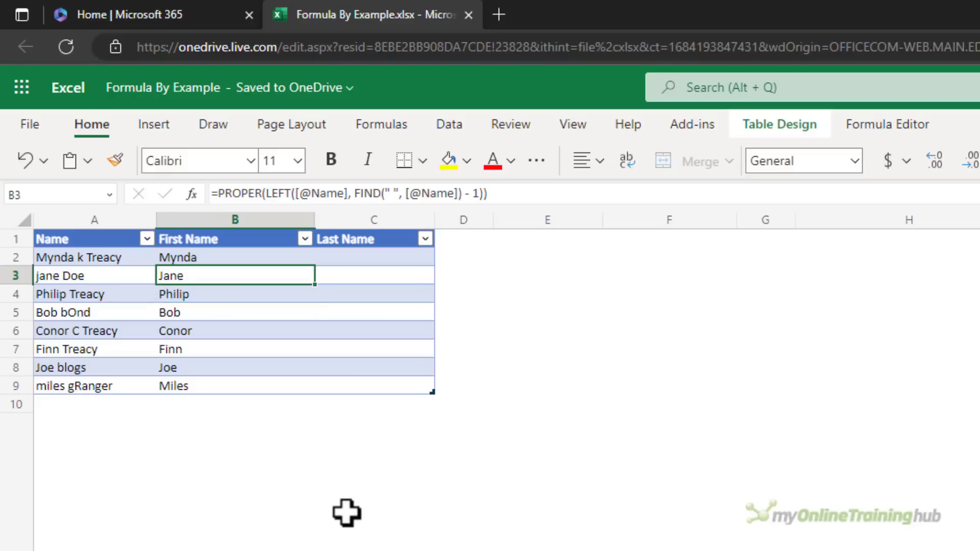
pyautogui.click(202, 385)
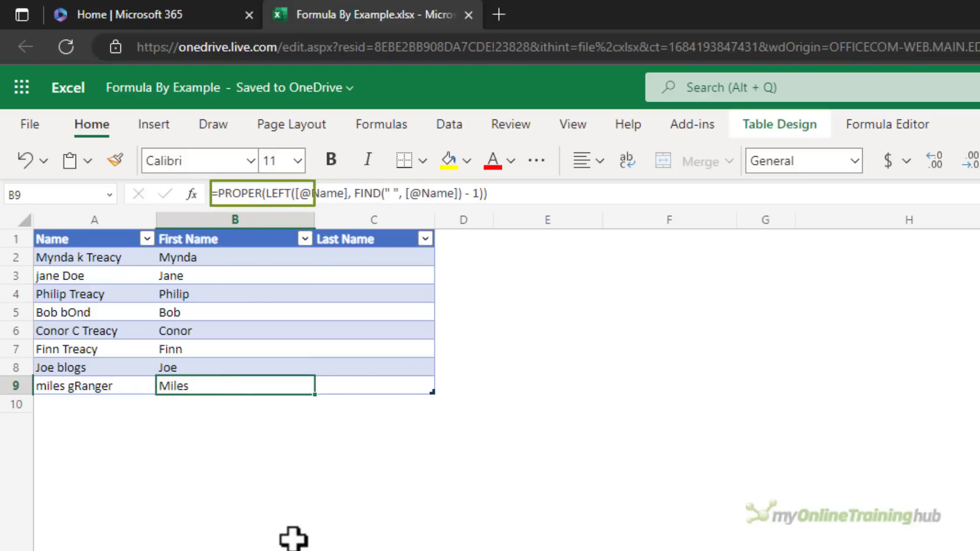
# - Enter surname examples Treacy and Doe in C2:C3 and apply the suggested surname formula
pyautogui.click(361, 261)
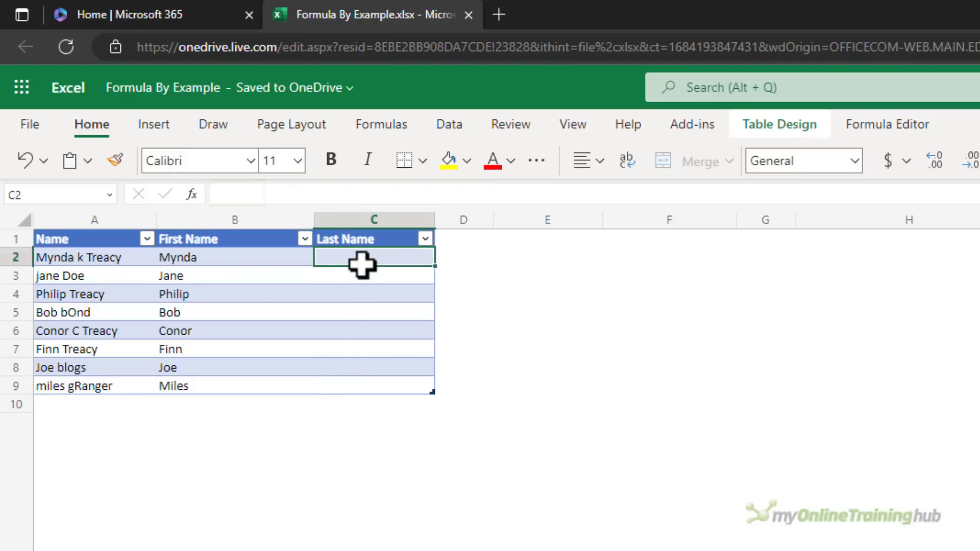
pyautogui.write('Treacy')
pyautogui.press('Return')
pyautogui.write('Doe')
pyautogui.press('Return')
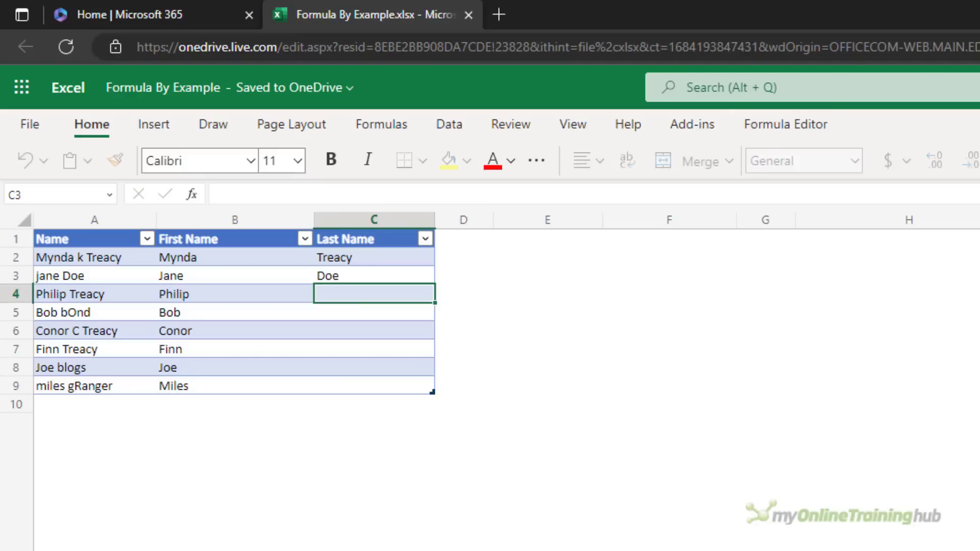
pyautogui.click(503, 346)
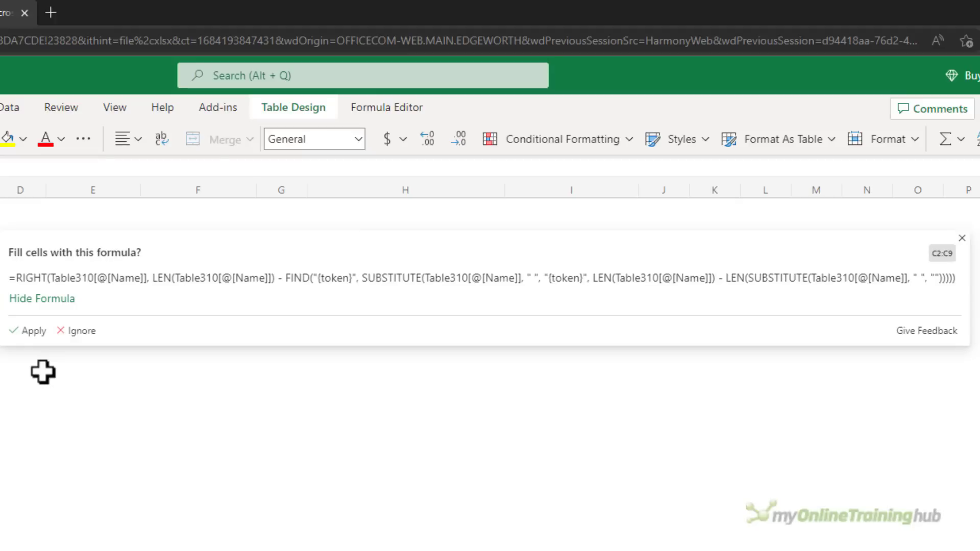
pyautogui.click(29, 331)
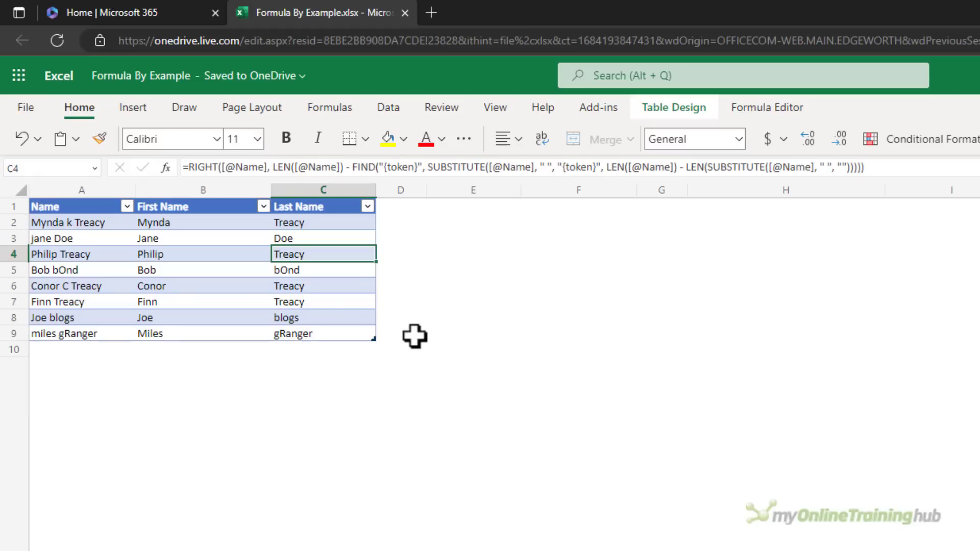
# - Correct surnames to Bond, Blogs and Granger, then apply the proper-cased PROPER formula
pyautogui.press('Down')
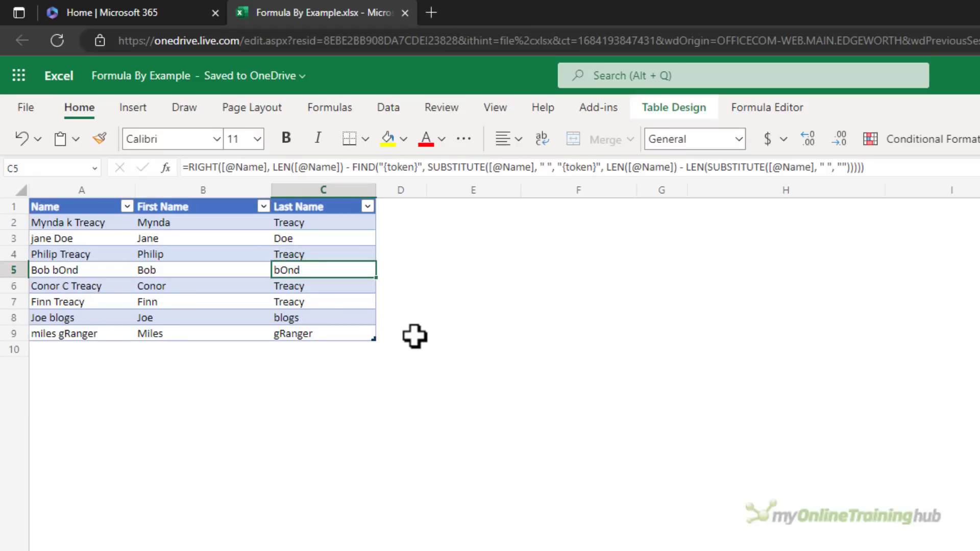
pyautogui.write('Bond')
pyautogui.press('Down')
pyautogui.press('Down')
pyautogui.press('Down')
pyautogui.write('B')
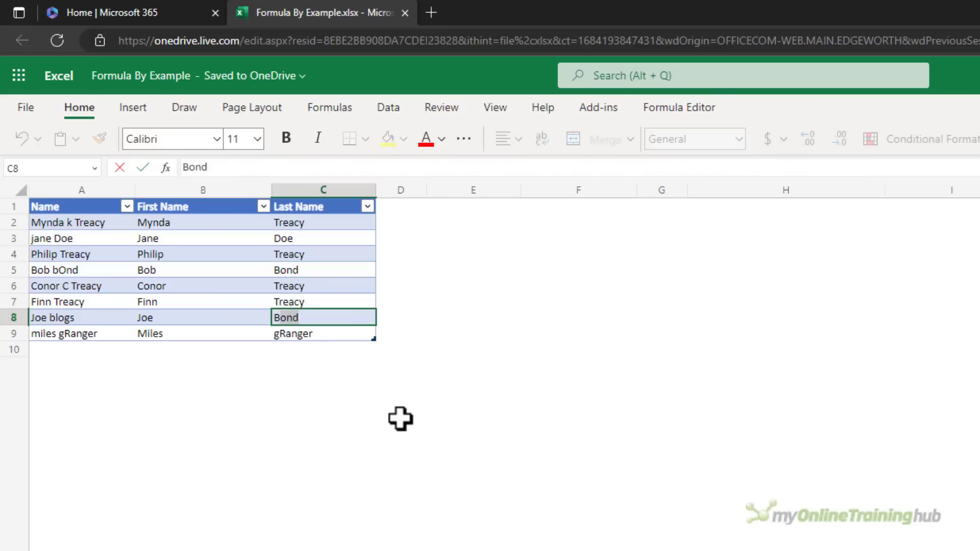
pyautogui.write('logs')
pyautogui.press('Return')
pyautogui.write('Granger')
pyautogui.press('Return')
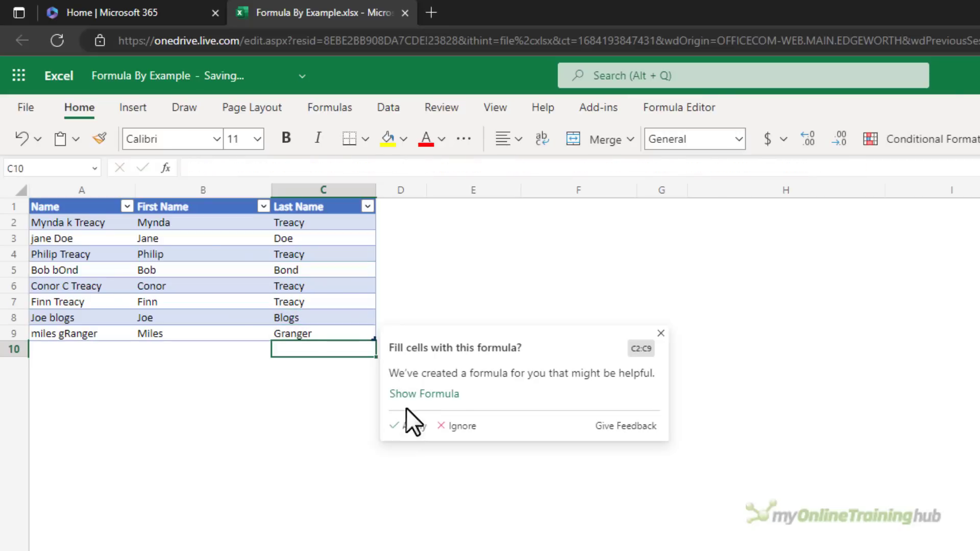
pyautogui.click(409, 396)
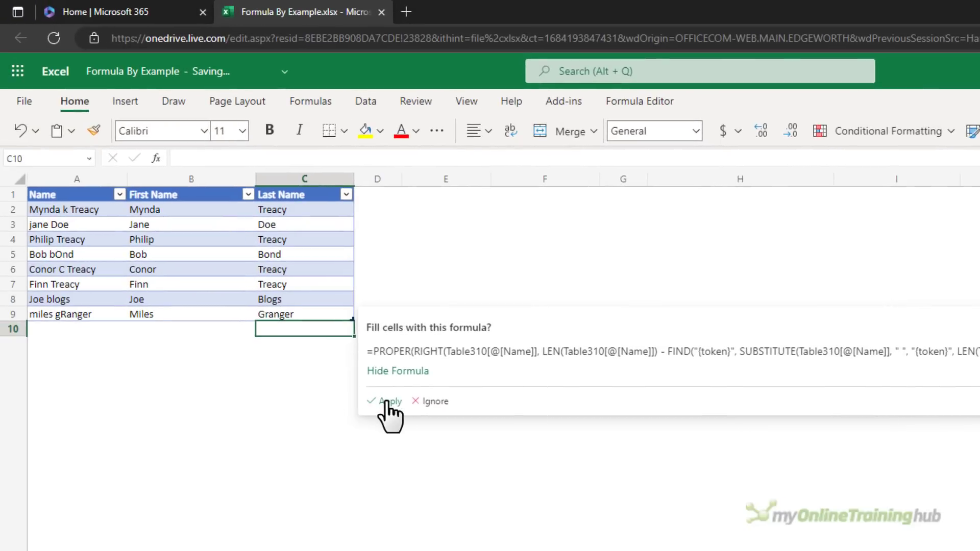
pyautogui.click(43, 361)
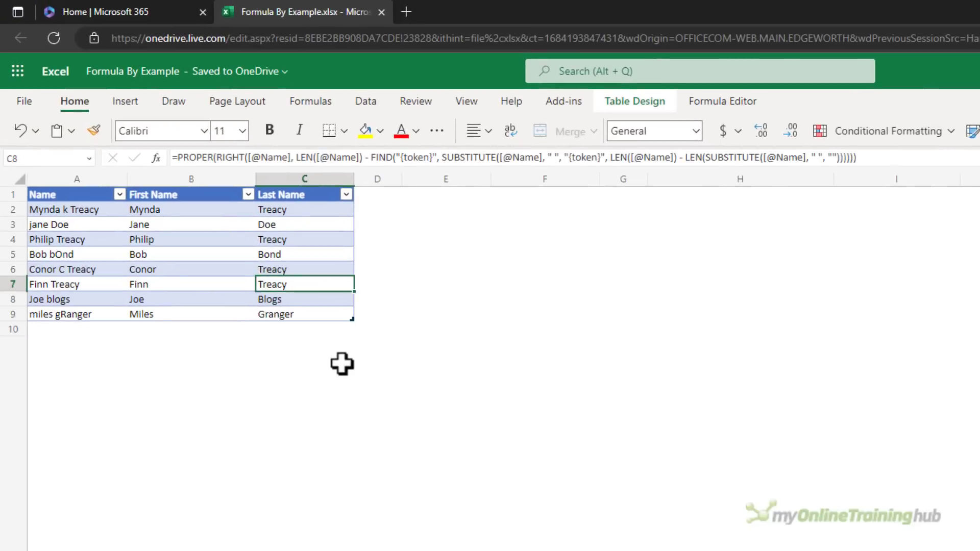
pyautogui.press('Up')
pyautogui.press('Up')
pyautogui.press('Up')
pyautogui.press('Up')
pyautogui.press('Up')
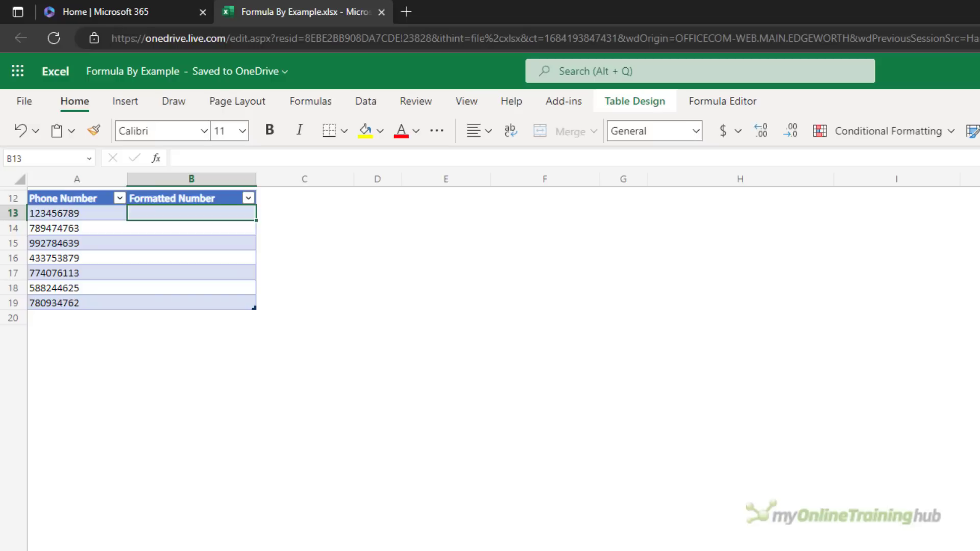
# - Enter 123-456-789, 789-474-763 and 992-784-639 as examples and apply the phone formatting formula
pyautogui.write('123-456-789')
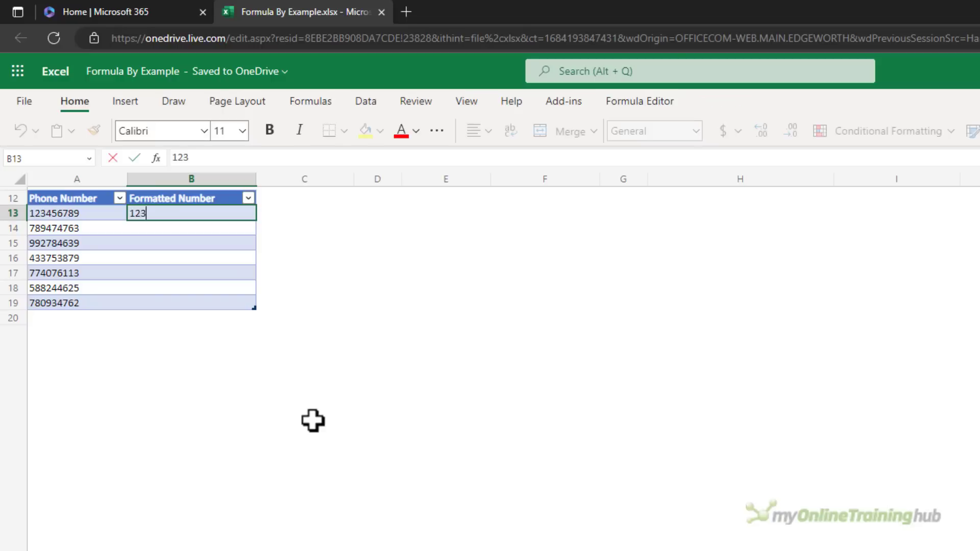
pyautogui.press('Return')
pyautogui.write('789-474-763')
pyautogui.press('Return')
pyautogui.write('992-784-639')
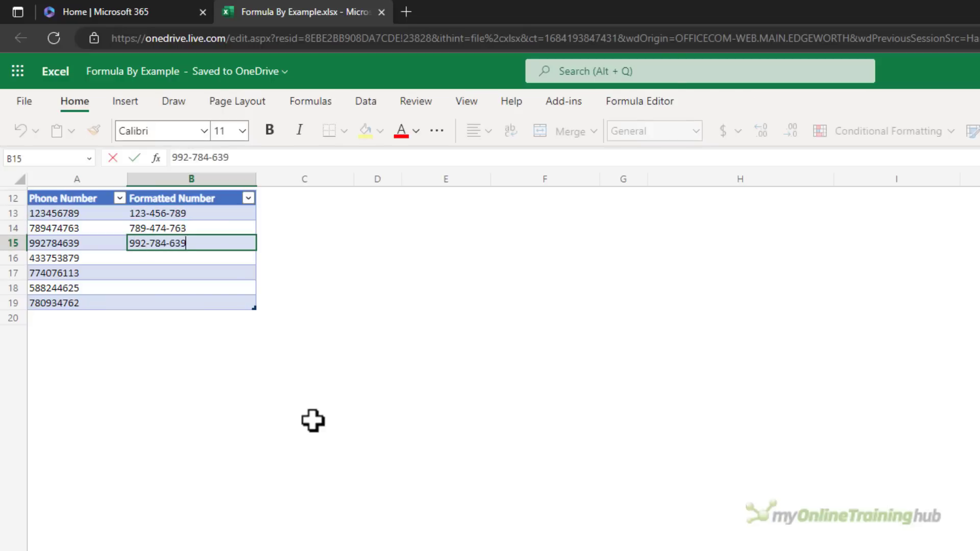
pyautogui.press('Return')
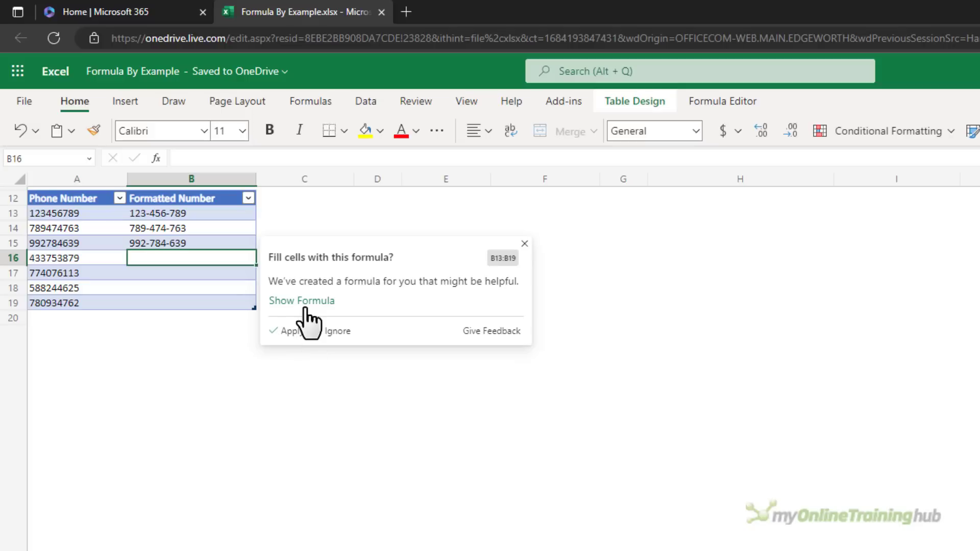
pyautogui.click(306, 301)
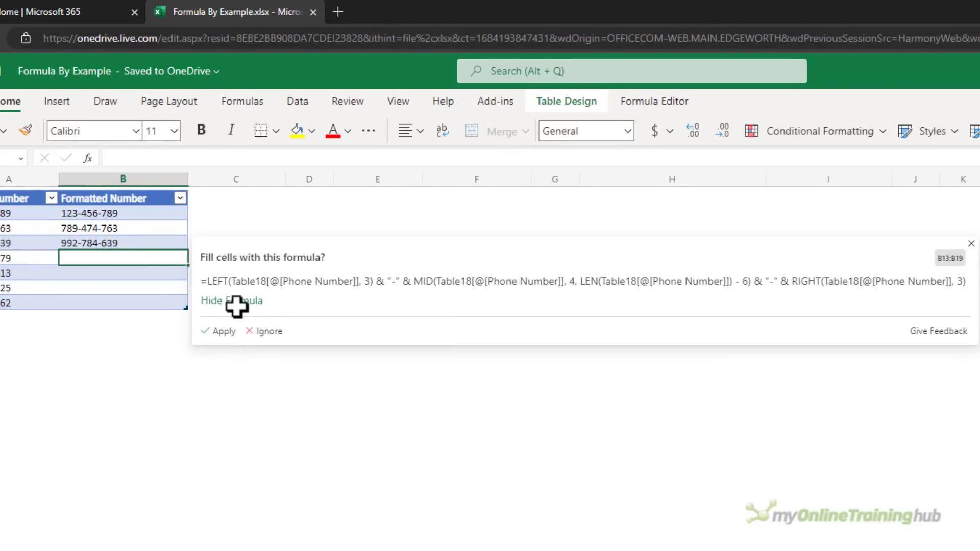
pyautogui.click(224, 331)
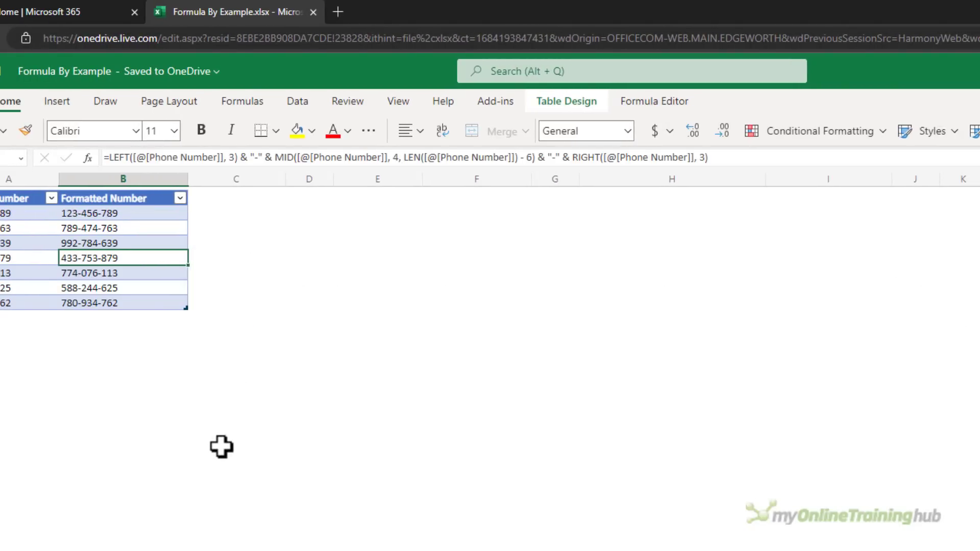
pyautogui.press('Down')
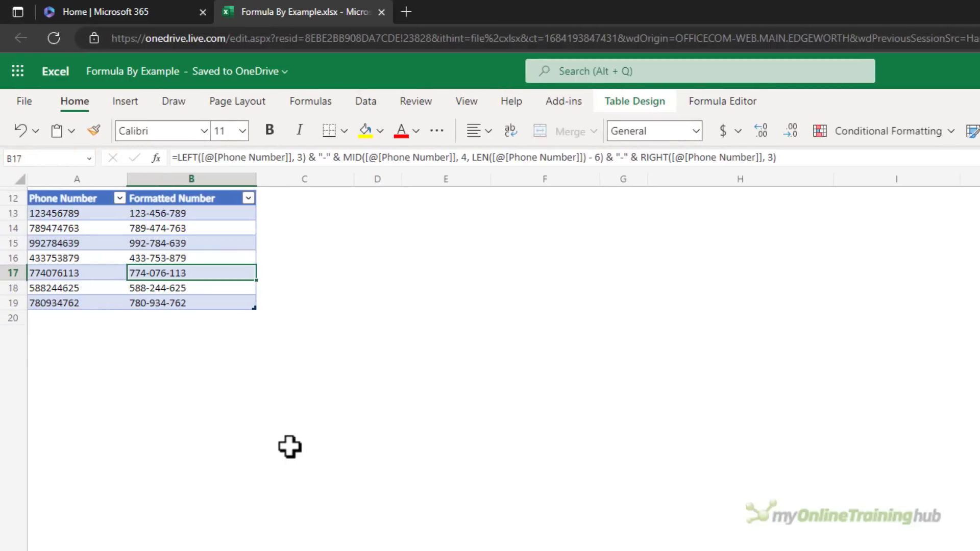
pyautogui.press('Down')
pyautogui.press('Down')
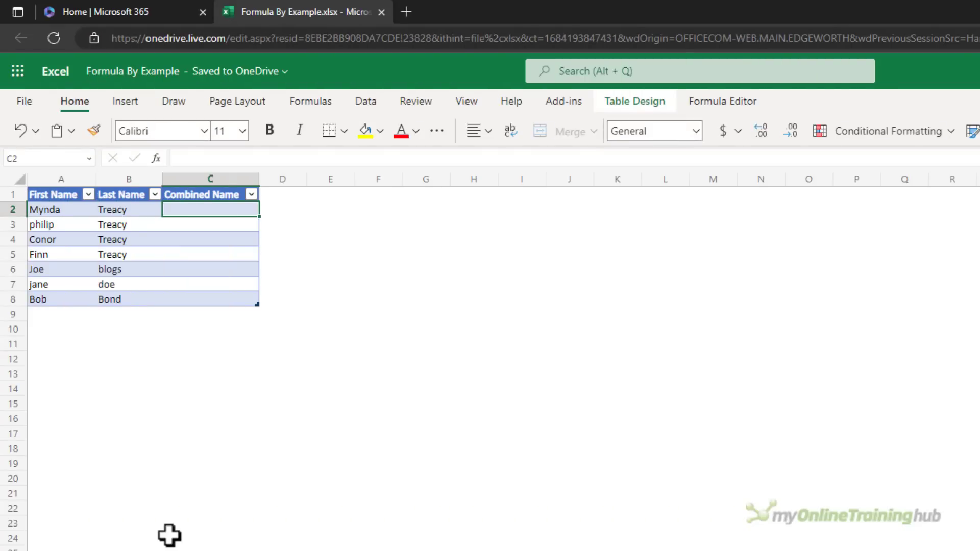
# - Enter 'Mynda Treacy' and 'Philip Treacy' as examples and apply the name-joining formula
pyautogui.write('Mynda Treacy')
pyautogui.press('Return')
pyautogui.write('P')
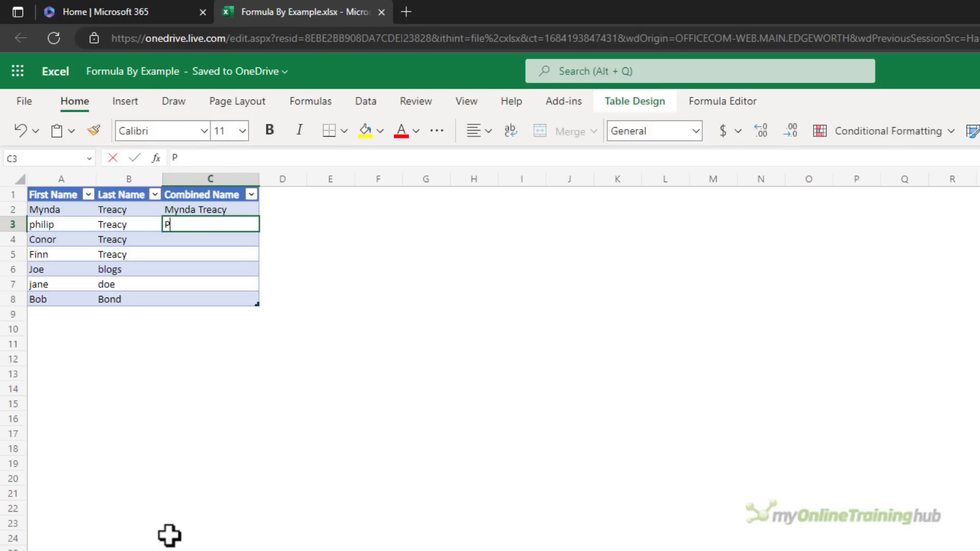
pyautogui.write('hilip Treacy')
pyautogui.press('Return')
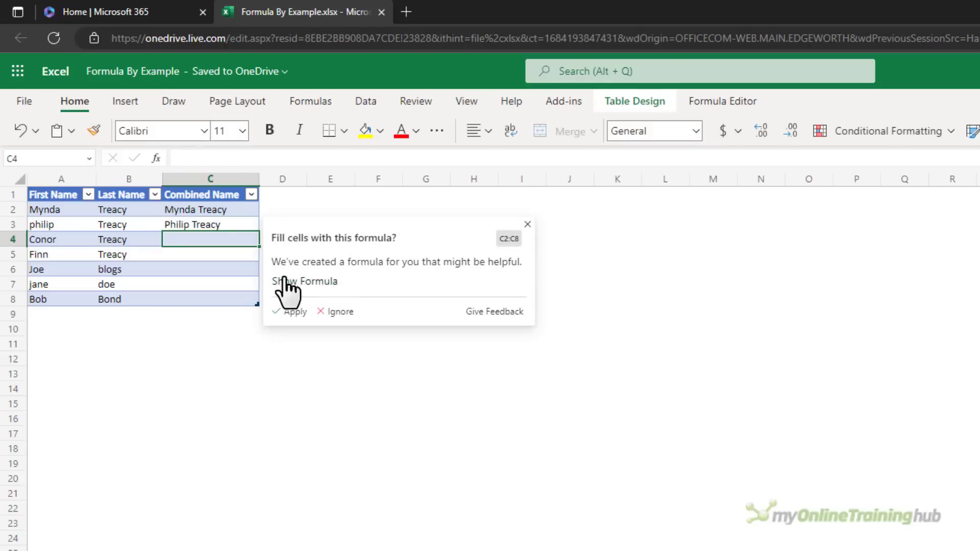
pyautogui.click(293, 281)
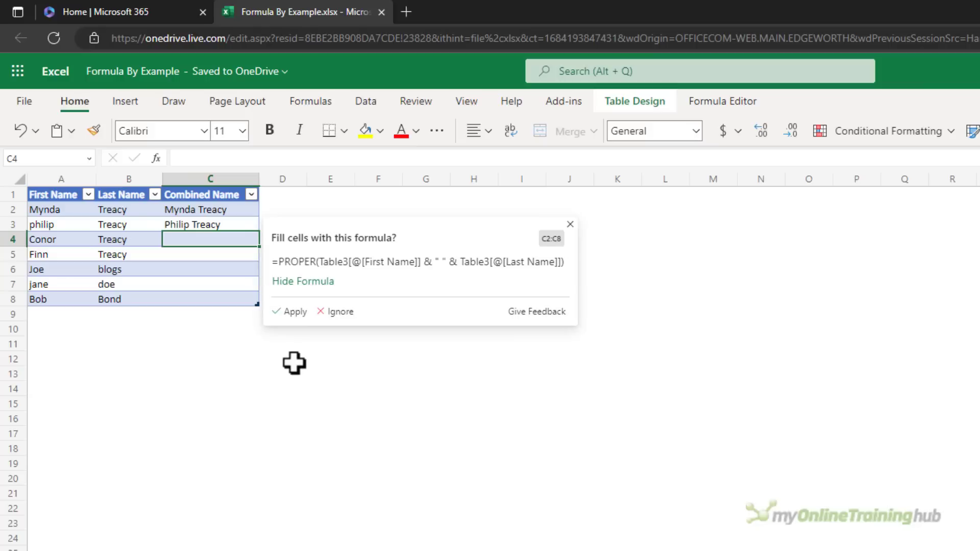
pyautogui.click(293, 314)
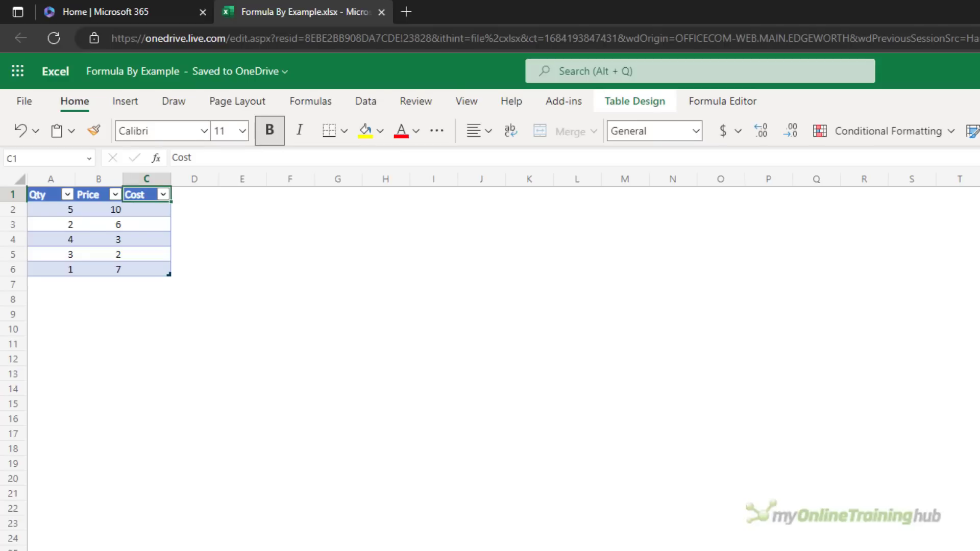
# - Enter example costs 50 and 12, apply the suggested Qty times Price formula, and check it
pyautogui.click(146, 210)
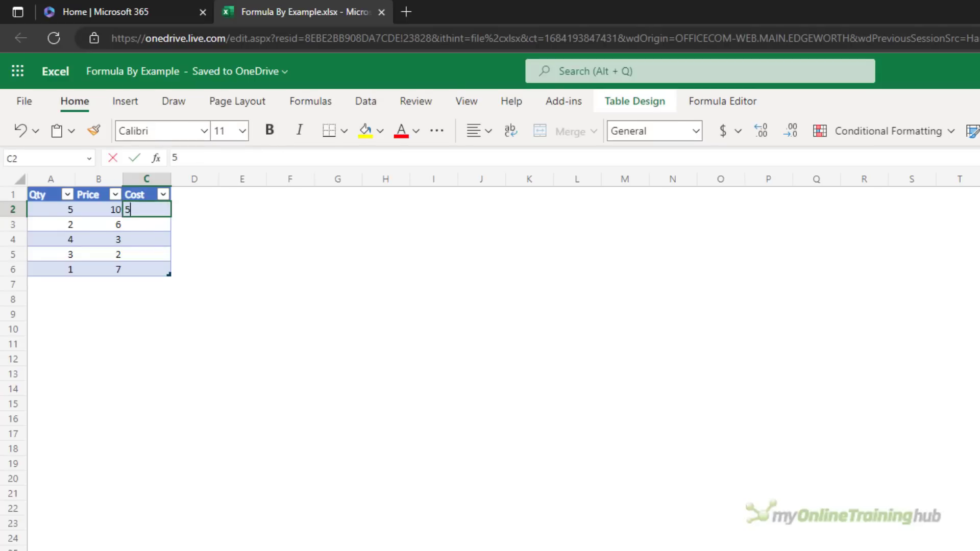
pyautogui.write('50')
pyautogui.press('Return')
pyautogui.write('12')
pyautogui.press('Return')
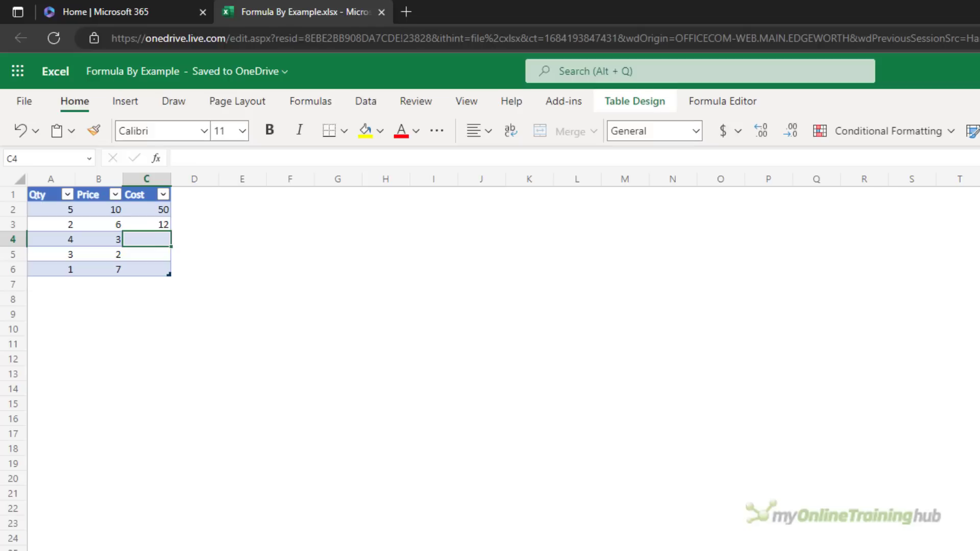
pyautogui.click(209, 281)
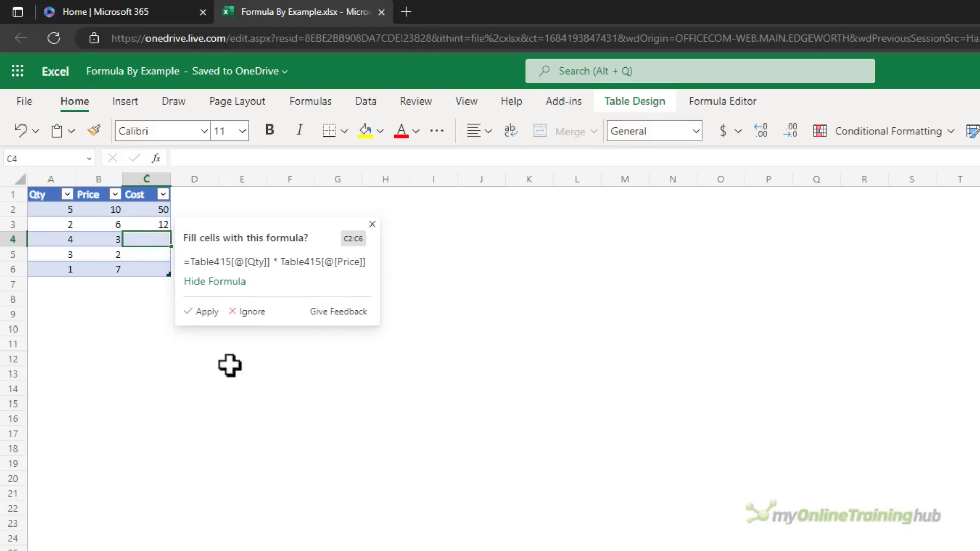
pyautogui.click(205, 312)
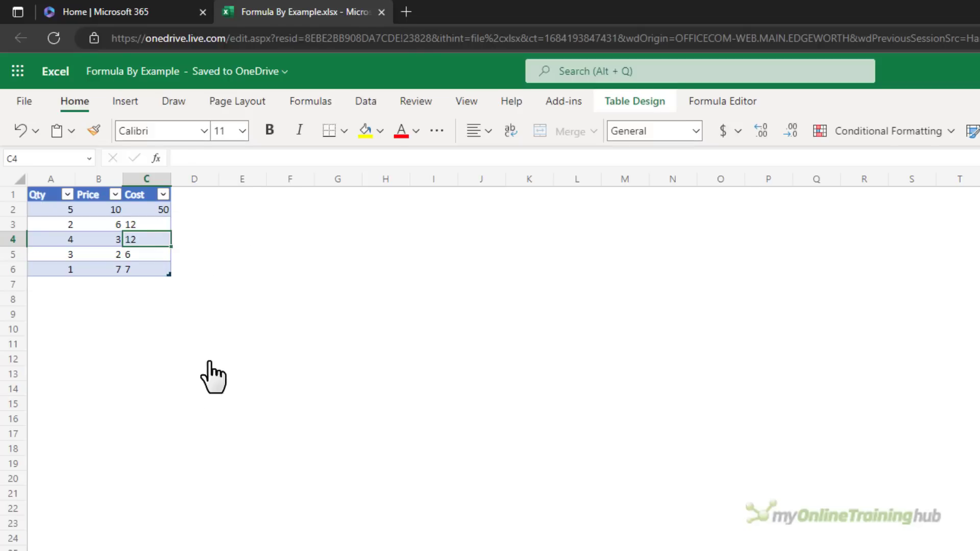
pyautogui.press('Up')
pyautogui.press('Up')
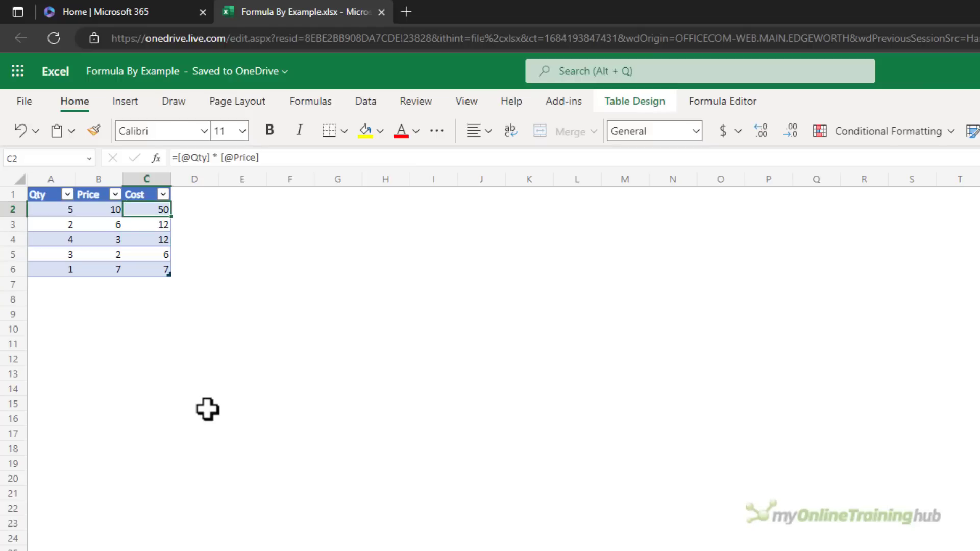
pyautogui.press('Down')
pyautogui.press('Down')
pyautogui.press('Down')
pyautogui.press('Up')
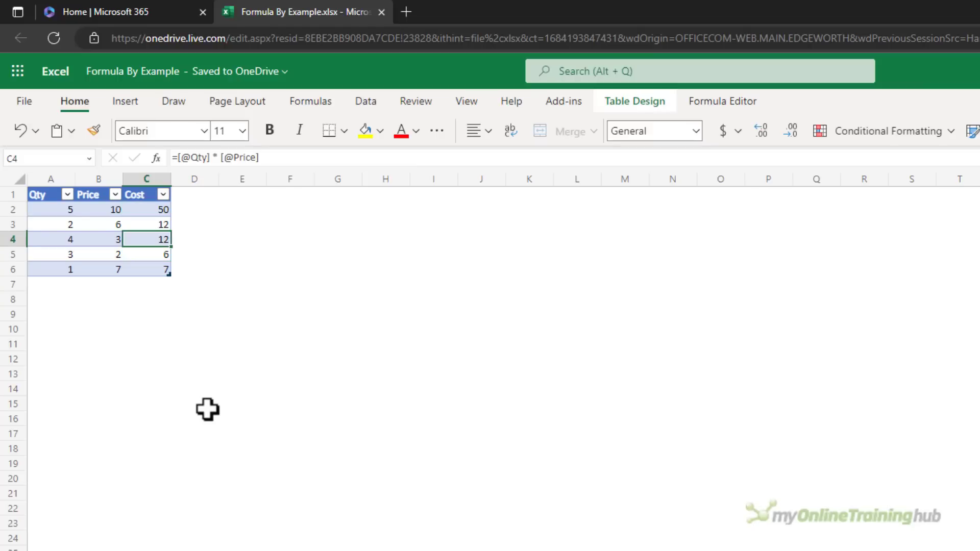
# - Change the first quantity in A2 to 6
pyautogui.click(57, 210)
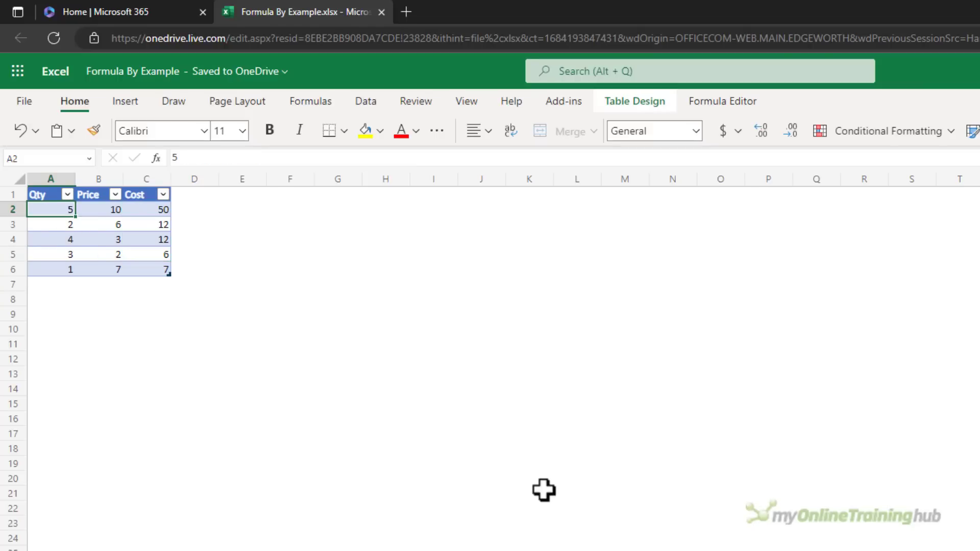
pyautogui.write('6')
pyautogui.press('Return')
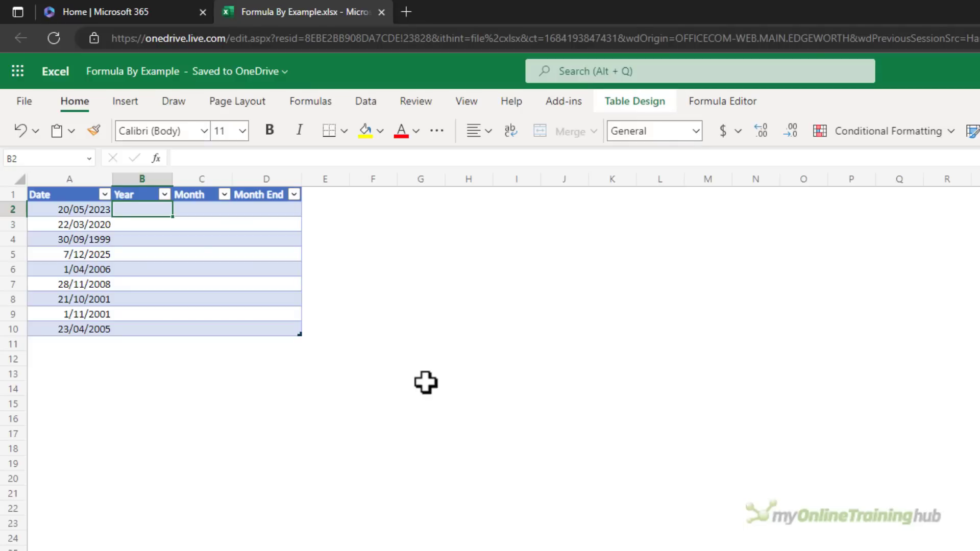
pyautogui.write('2023')
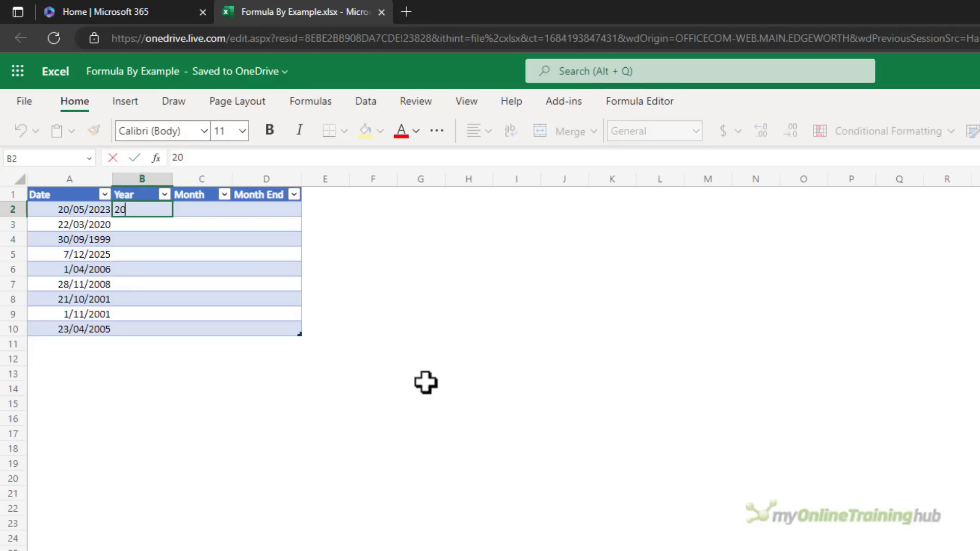
pyautogui.press('Return')
pyautogui.write('2020')
pyautogui.press('Return')
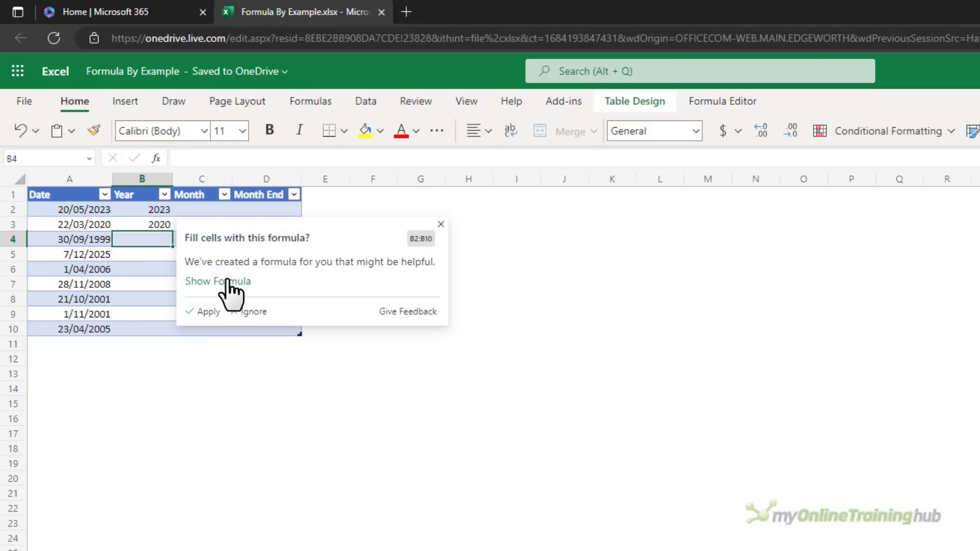
pyautogui.click(227, 283)
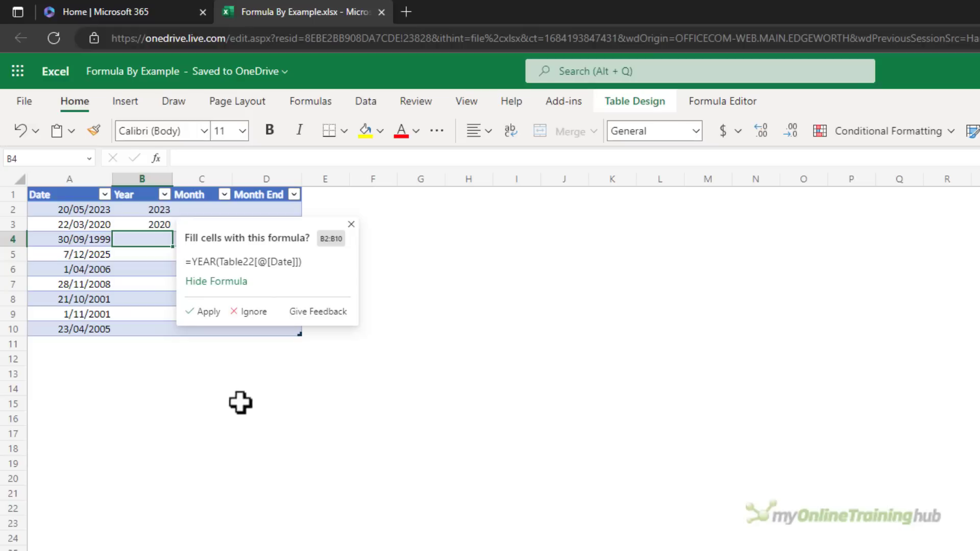
pyautogui.click(206, 312)
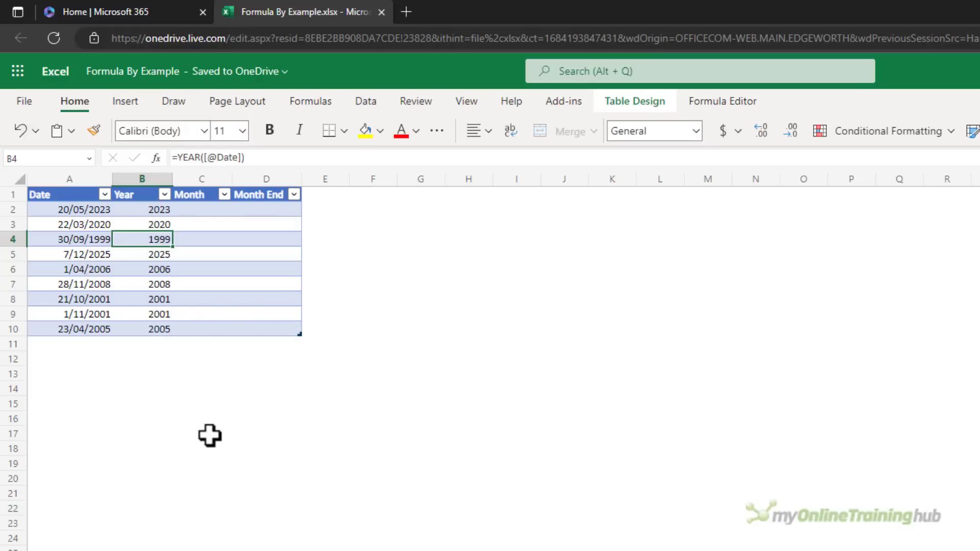
# - Enter month names May and March in C2:C3 and apply the suggested month-name formula
pyautogui.click(203, 210)
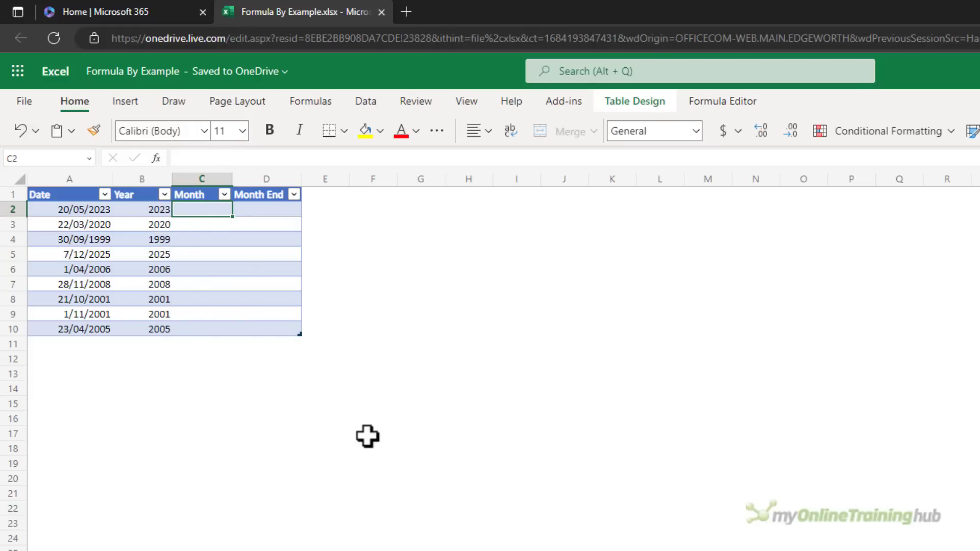
pyautogui.write('May')
pyautogui.press('Return')
pyautogui.write('March')
pyautogui.press('Return')
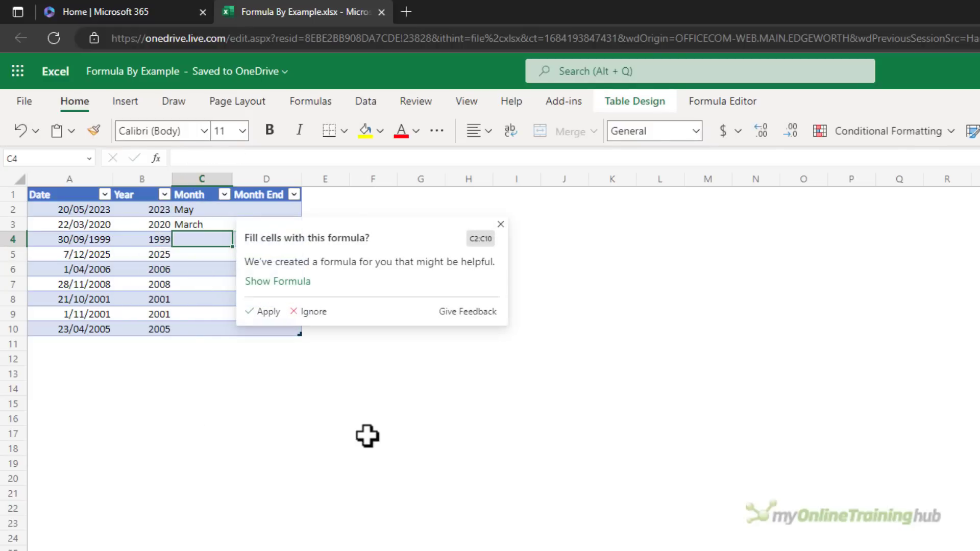
pyautogui.click(295, 283)
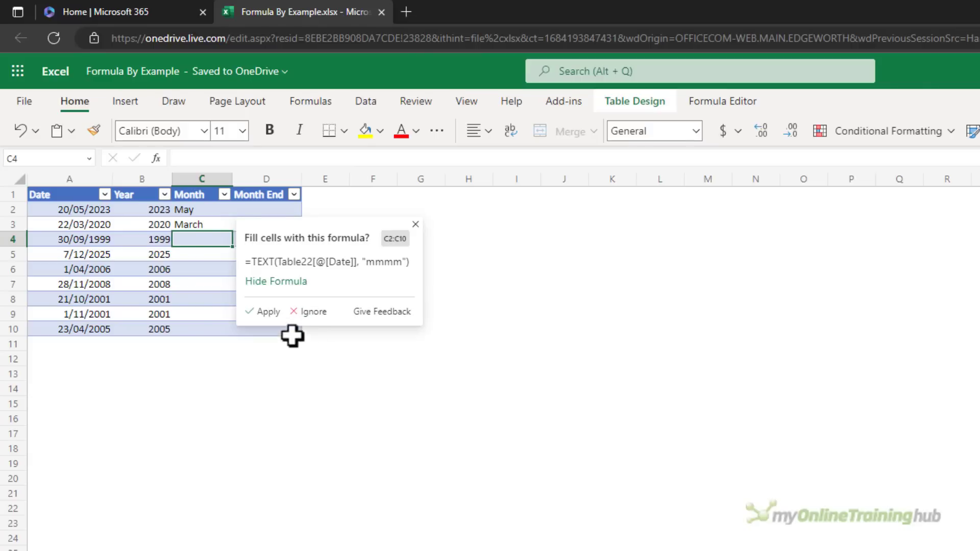
pyautogui.click(264, 312)
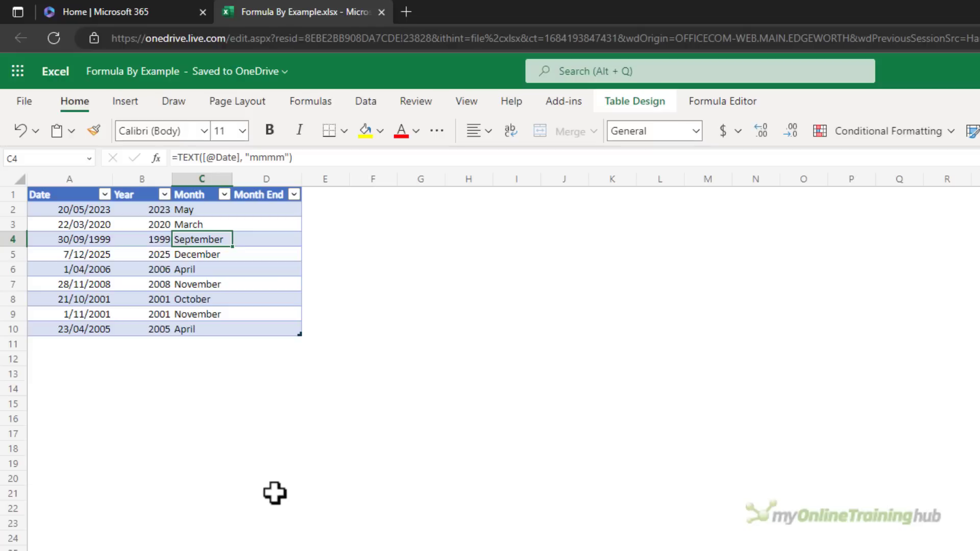
# - Enter Month End day counts 31, 31, 30, apply the DAY(EOMONTH) suggestion, then select the results
pyautogui.click(265, 210)
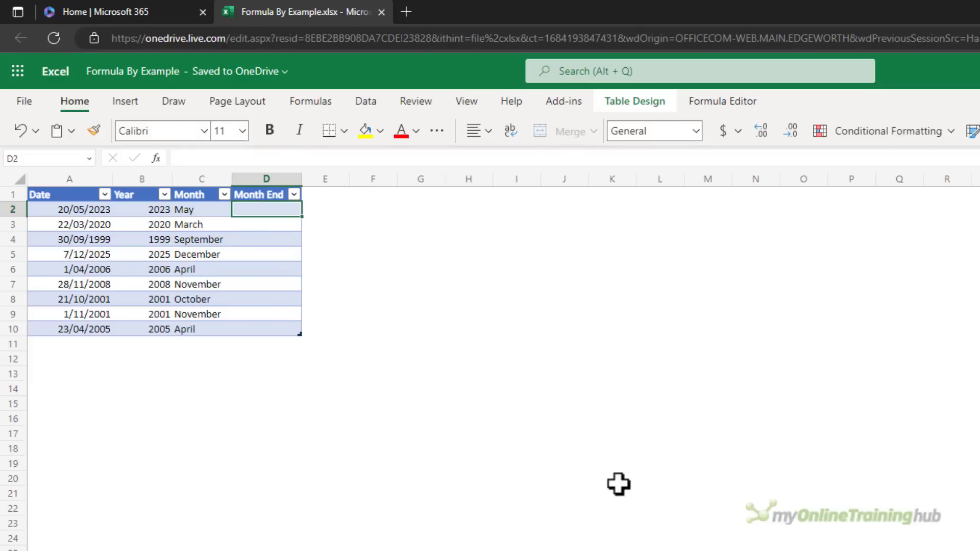
pyautogui.write('31')
pyautogui.press('Return')
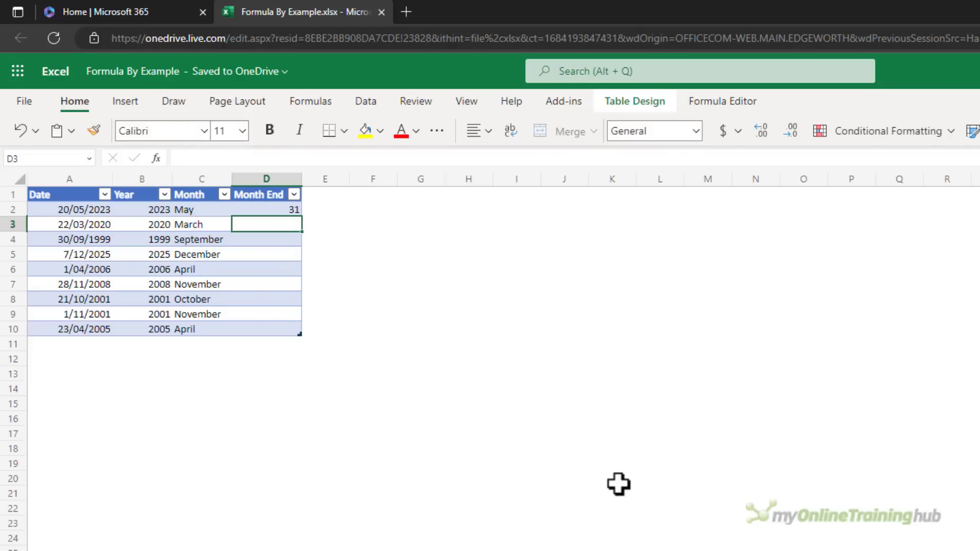
pyautogui.write('31')
pyautogui.press('Return')
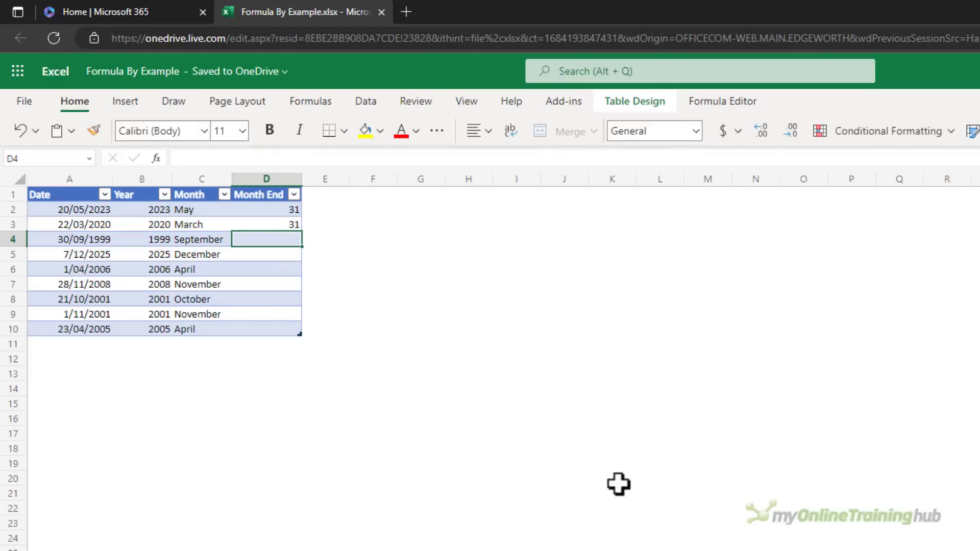
pyautogui.write('30')
pyautogui.press('Return')
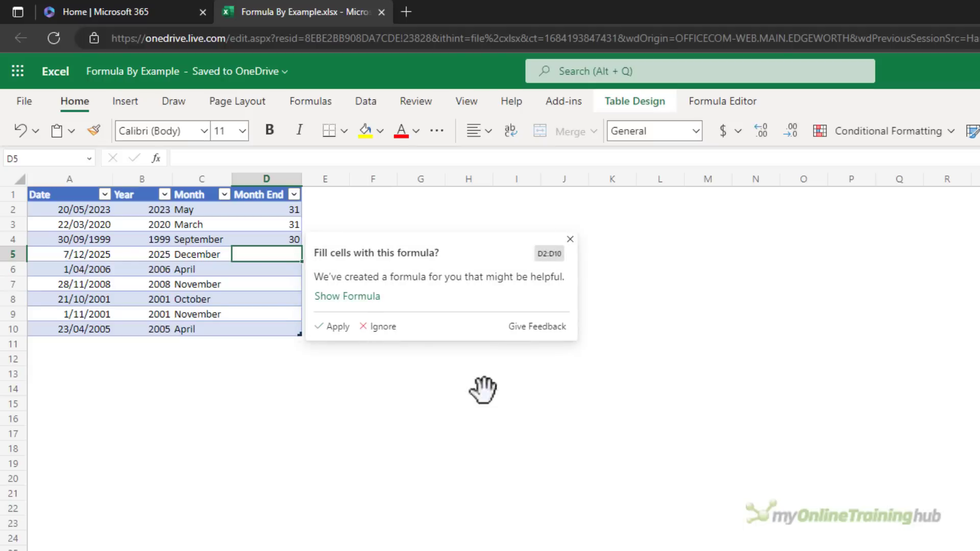
pyautogui.click(350, 297)
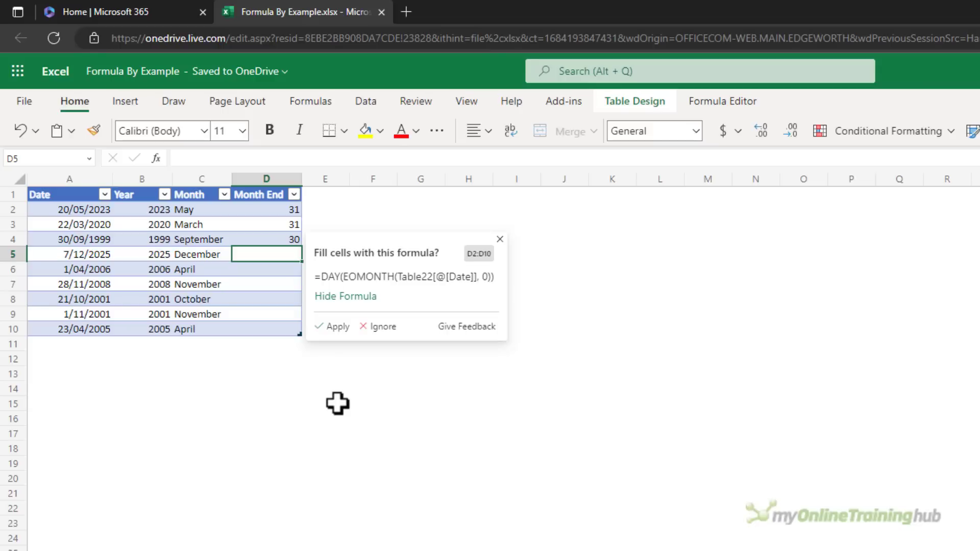
pyautogui.click(338, 326)
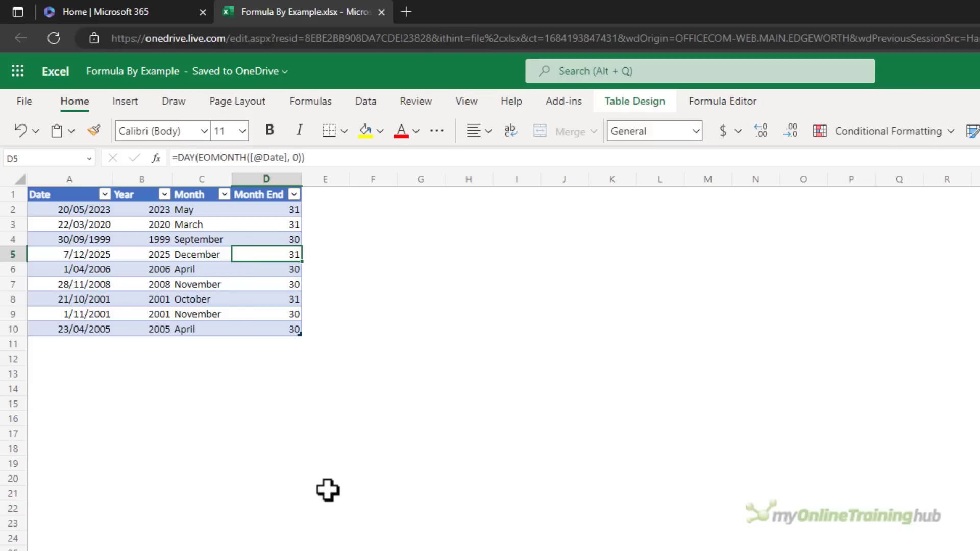
pyautogui.moveTo(265, 209); pyautogui.dragTo(264, 325)
# - Clear Month End and enter dates 31/05/2023, 31/3/2020, 30/9/1999 and 31/12/2025
pyautogui.press('Delete')
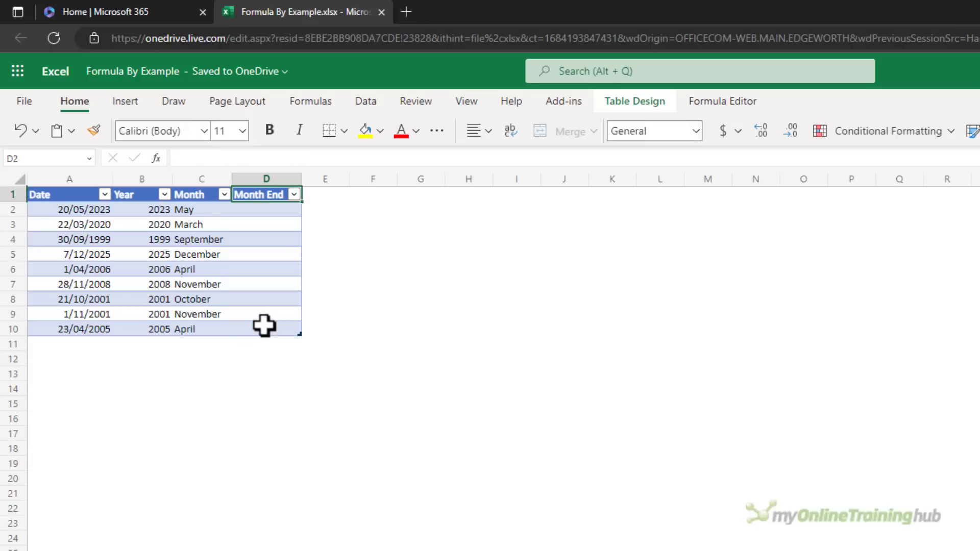
pyautogui.write('31/05/2023')
pyautogui.press('Return')
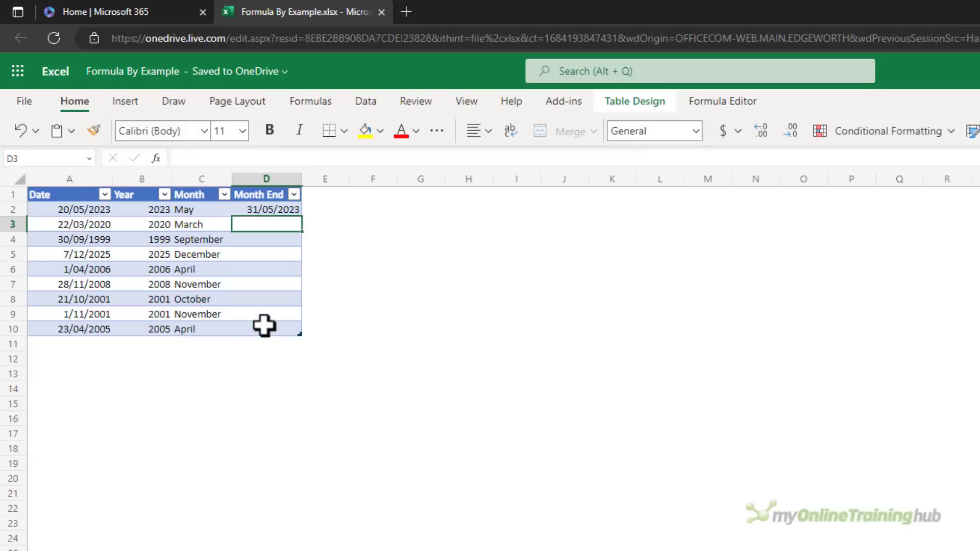
pyautogui.write('31/3/2020')
pyautogui.press('Return')
pyautogui.write('30/9/1999')
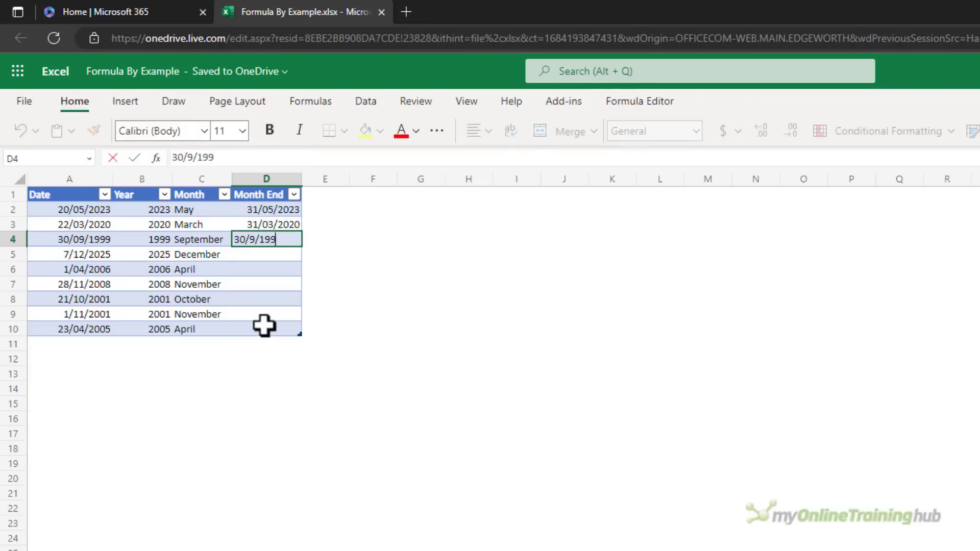
pyautogui.press('Return')
pyautogui.write('31/12')
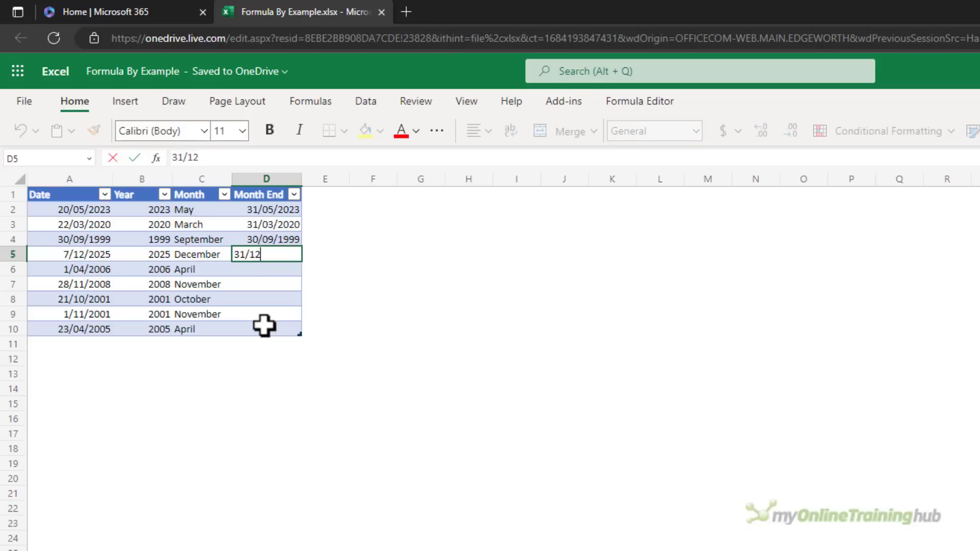
pyautogui.write('/2025')
pyautogui.press('Return')
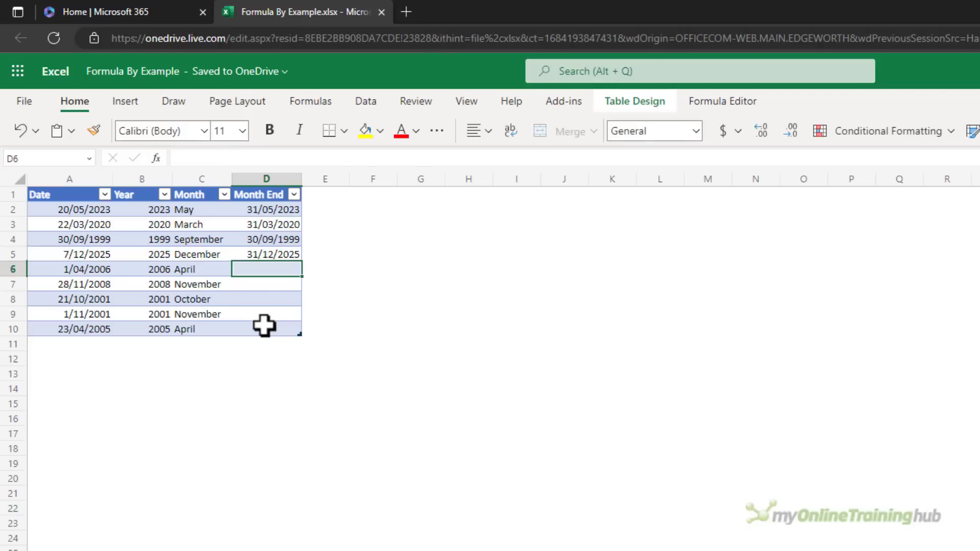
pyautogui.press('Up')
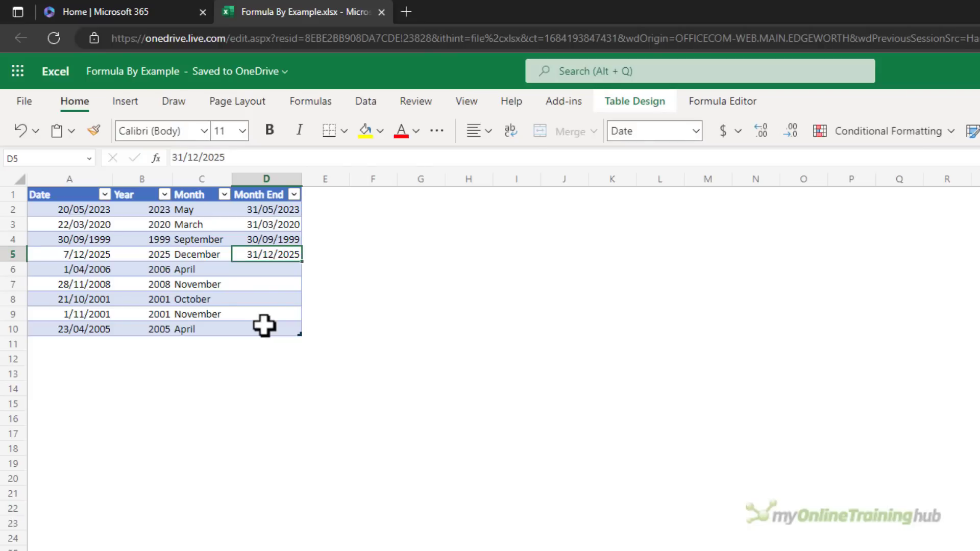
pyautogui.press('Down')
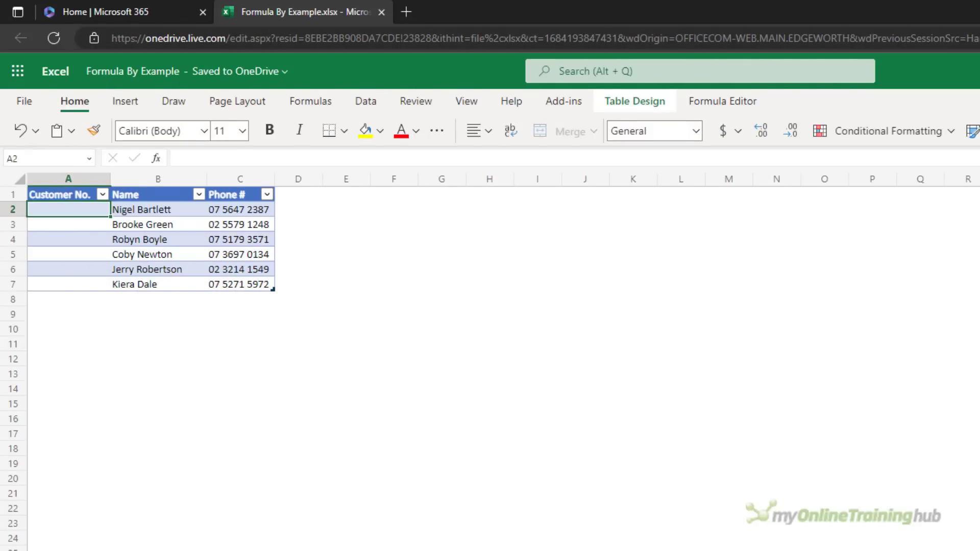
# - Enter customer numbers 1, 2 and 3, then apply the suggested =ROW()-1 formula to number the rest
pyautogui.write('1')
pyautogui.press('Return')
pyautogui.write('2')
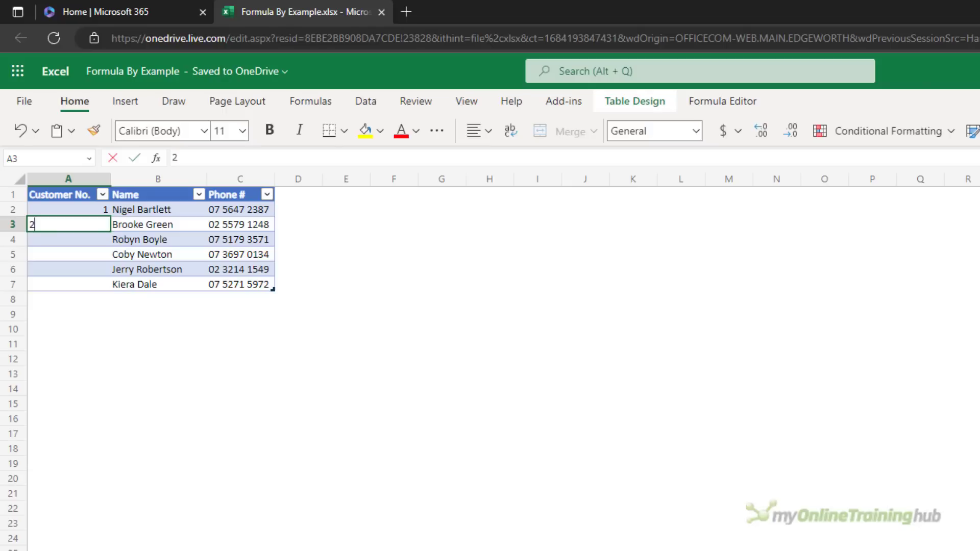
pyautogui.press('Return')
pyautogui.write('3')
pyautogui.press('Return')
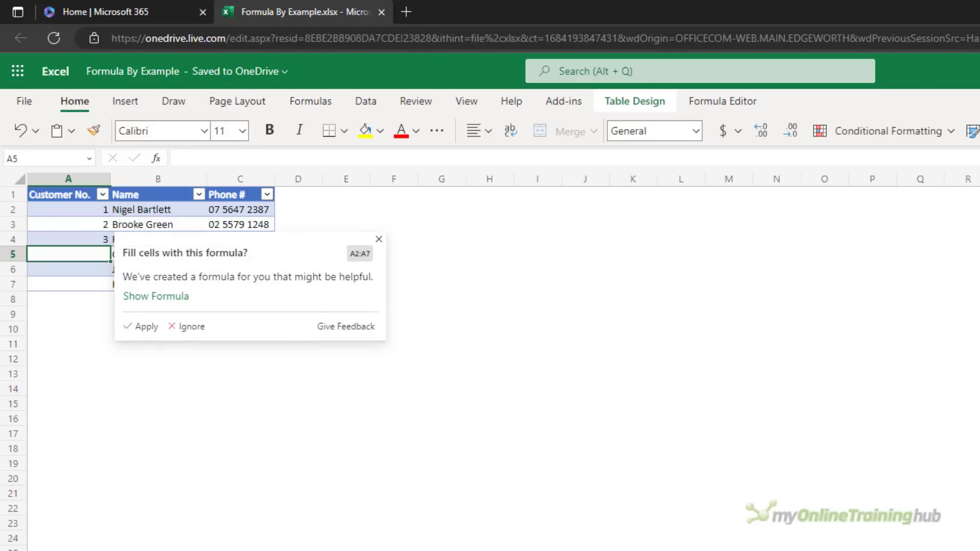
pyautogui.click(160, 298)
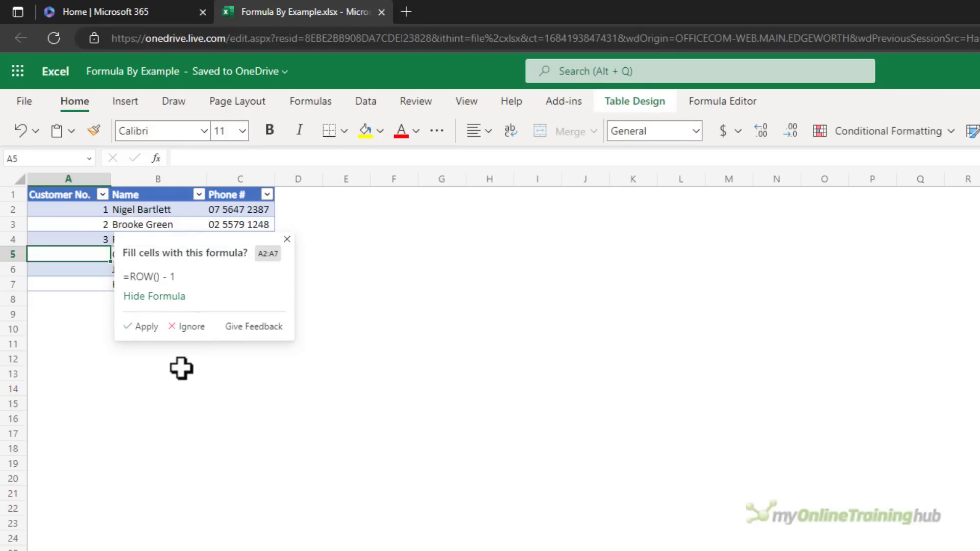
pyautogui.click(146, 327)
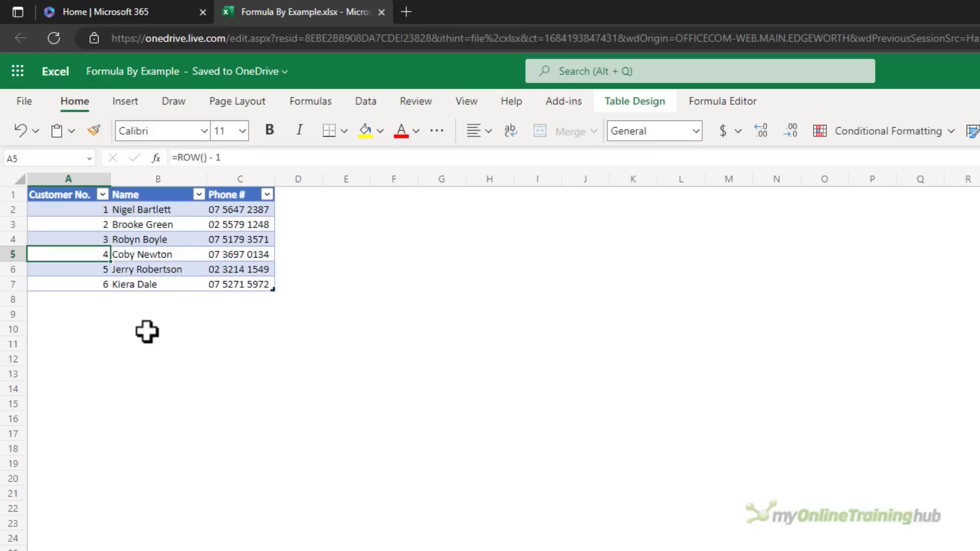
# - Insert a blank row 5 and enter a new customer's name and phone number
pyautogui.click(13, 254)
pyautogui.hotkey('ctrl', '+')
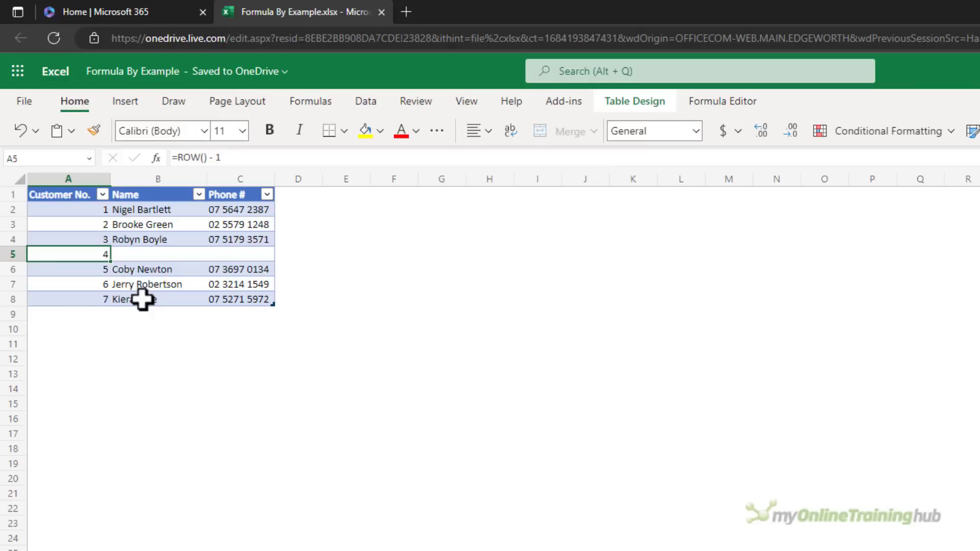
pyautogui.press('Tab')
pyautogui.write('Mynda Treacy')
pyautogui.press('Tab')
pyautogui.write('07 5555 5555')
pyautogui.press('Return')
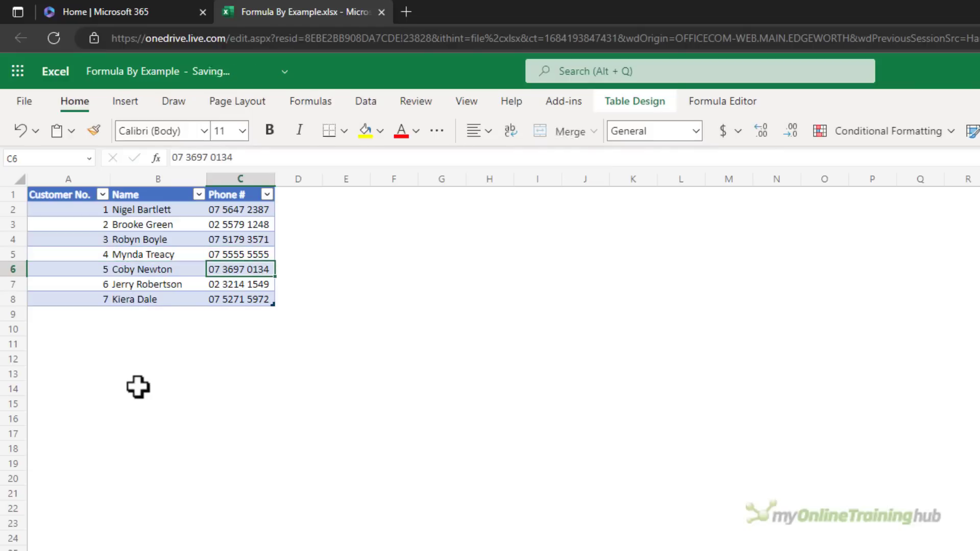
# - Delete the customer in row 7
pyautogui.click(14, 285)
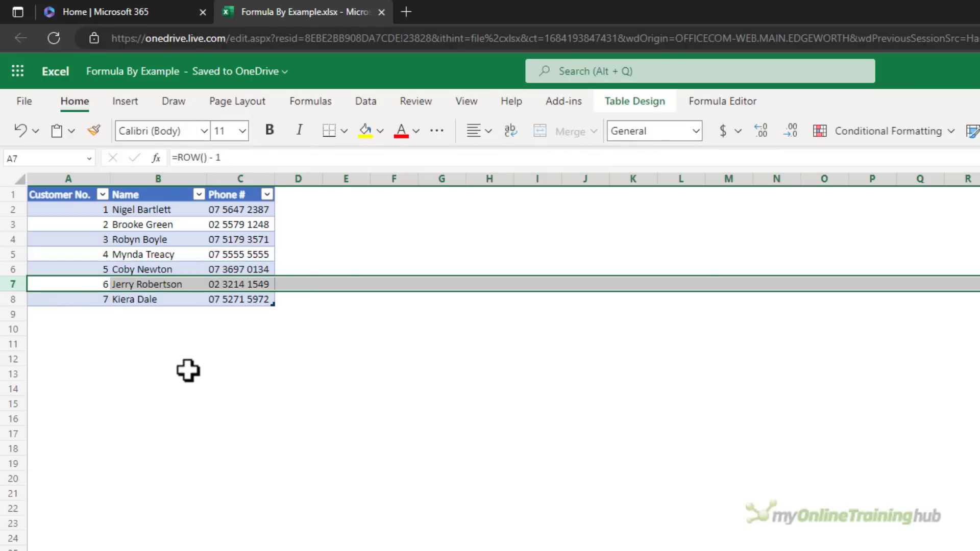
pyautogui.hotkey('ctrl', '-')
pyautogui.click(65, 284)
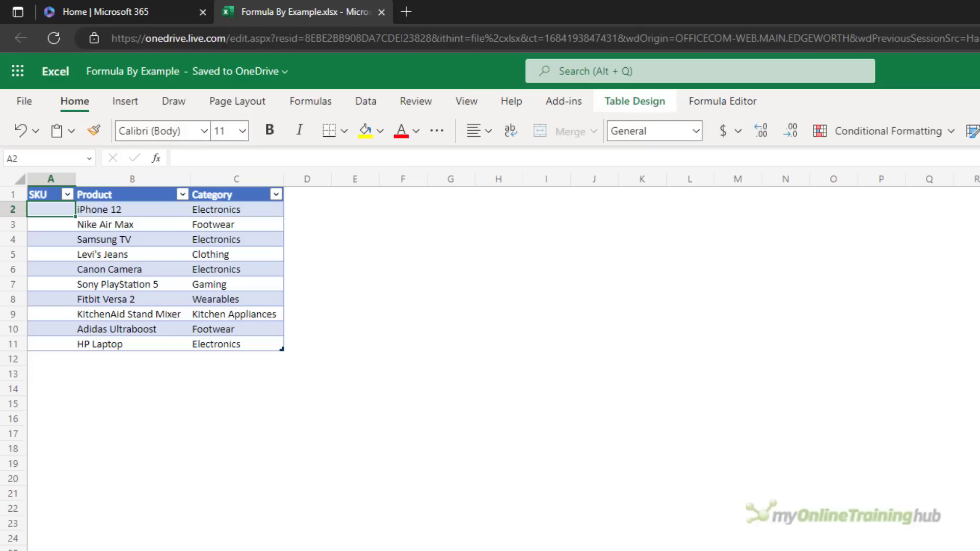
# - Enter SKUs E-001 to E-003, then apply the suggested formula; row 11 shows E-0010
pyautogui.write('E-001')
pyautogui.press('Return')
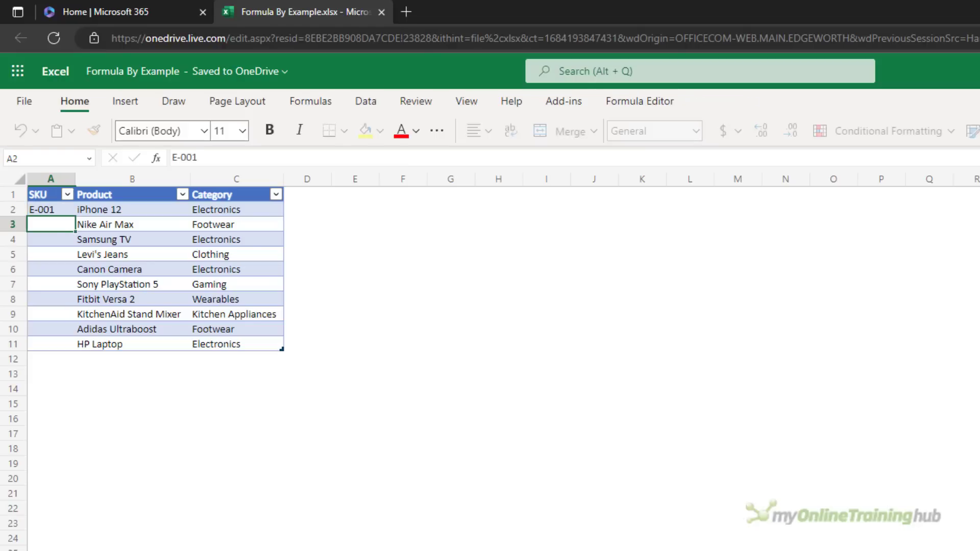
pyautogui.write('E-002')
pyautogui.press('Return')
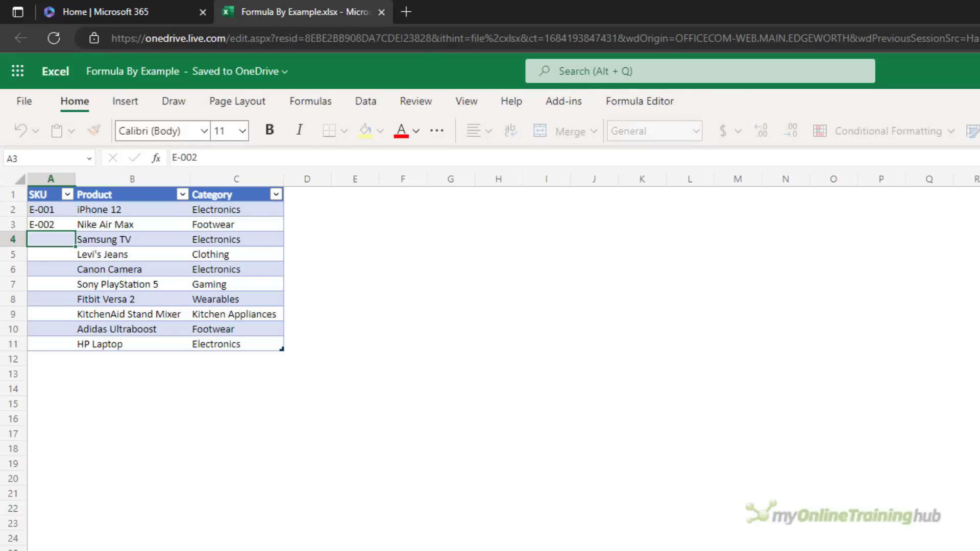
pyautogui.write('E-00')
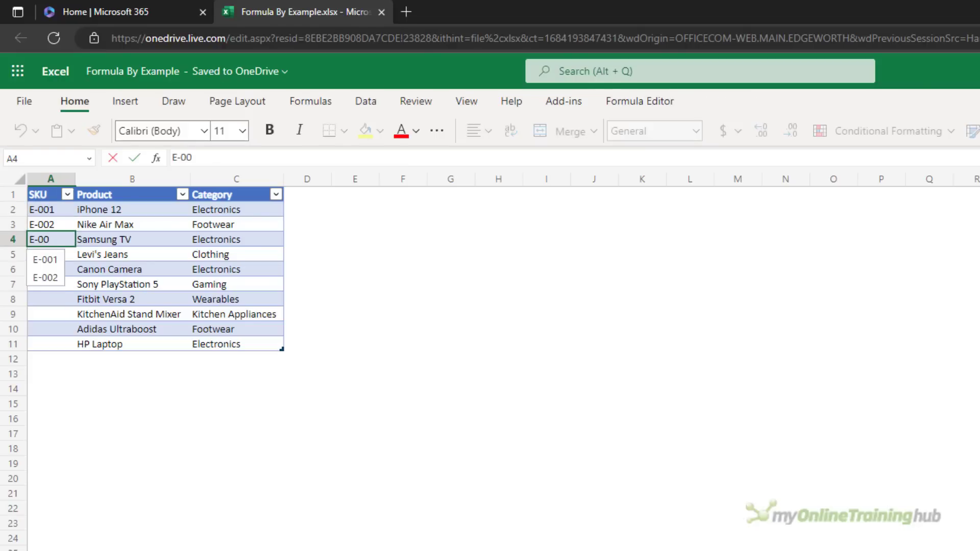
pyautogui.write('3')
pyautogui.press('Return')
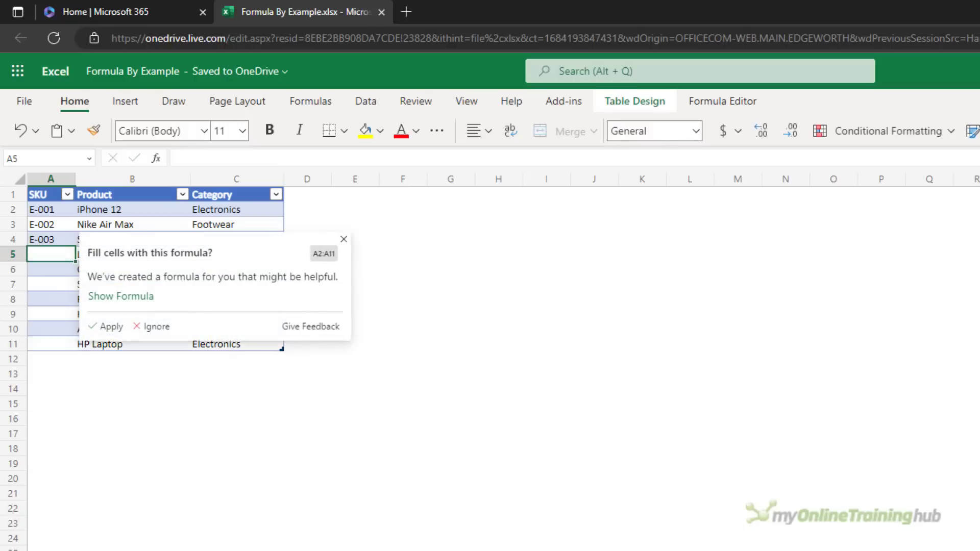
pyautogui.click(122, 296)
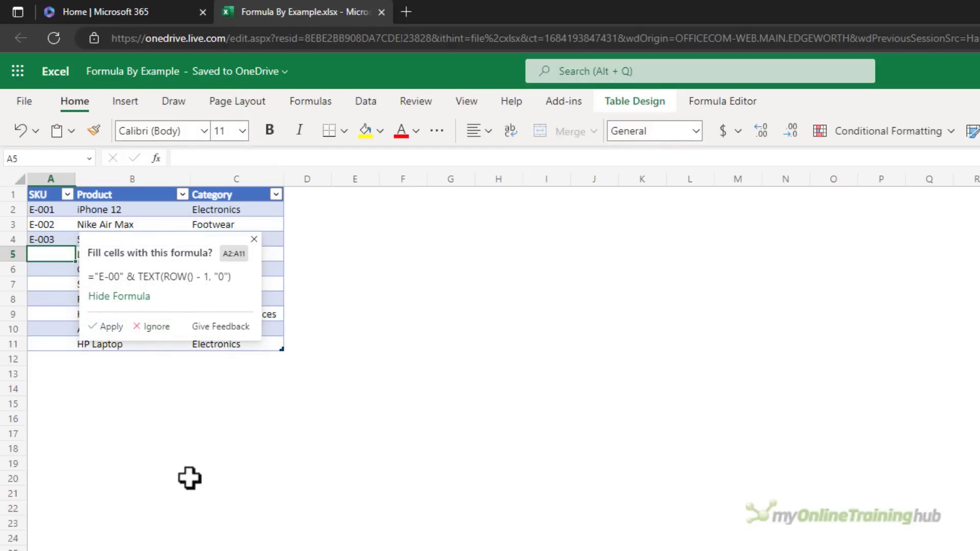
pyautogui.click(108, 327)
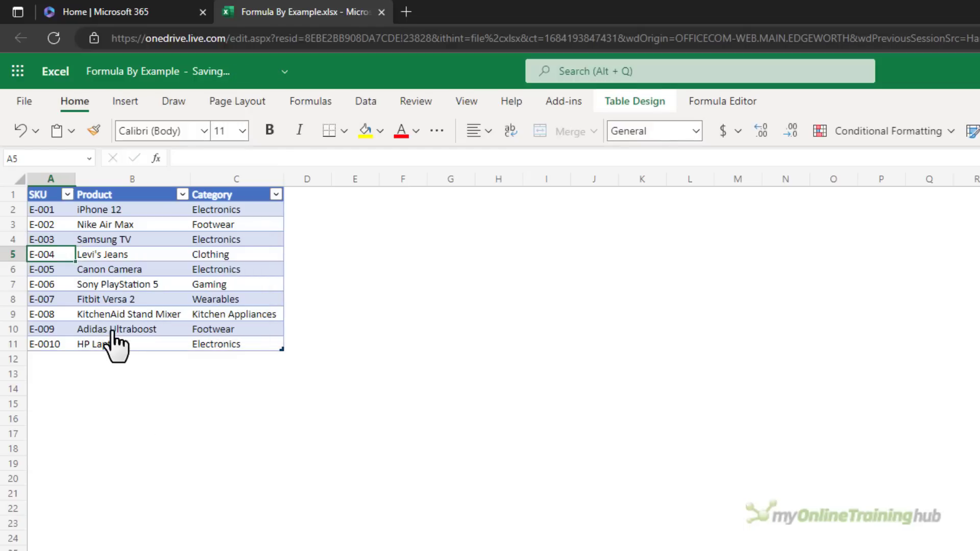
pyautogui.click(48, 344)
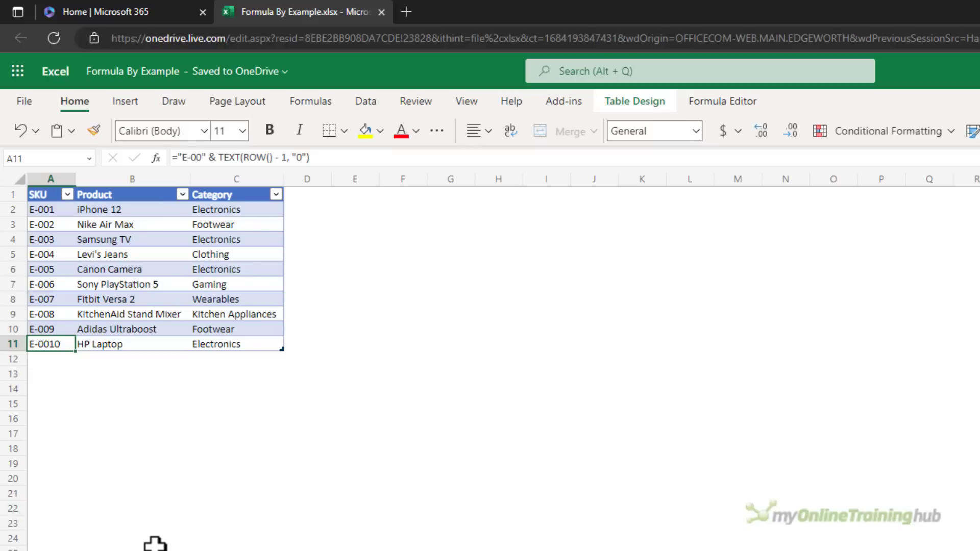
# - Retype A11 as E-010 and apply the revised ="E-0" & TEXT(ROW()-1,"00") suggestion
pyautogui.write('E-010')
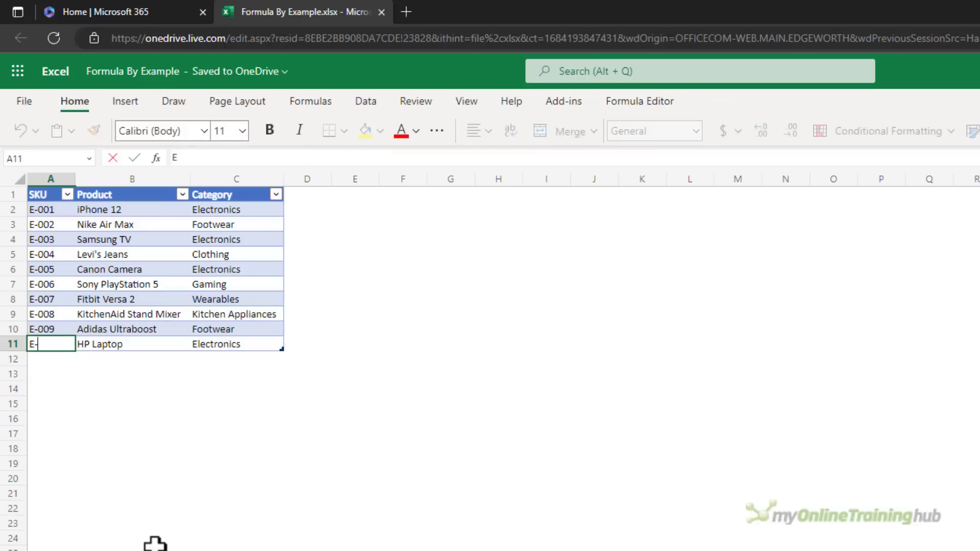
pyautogui.press('Return')
pyautogui.click(123, 401)
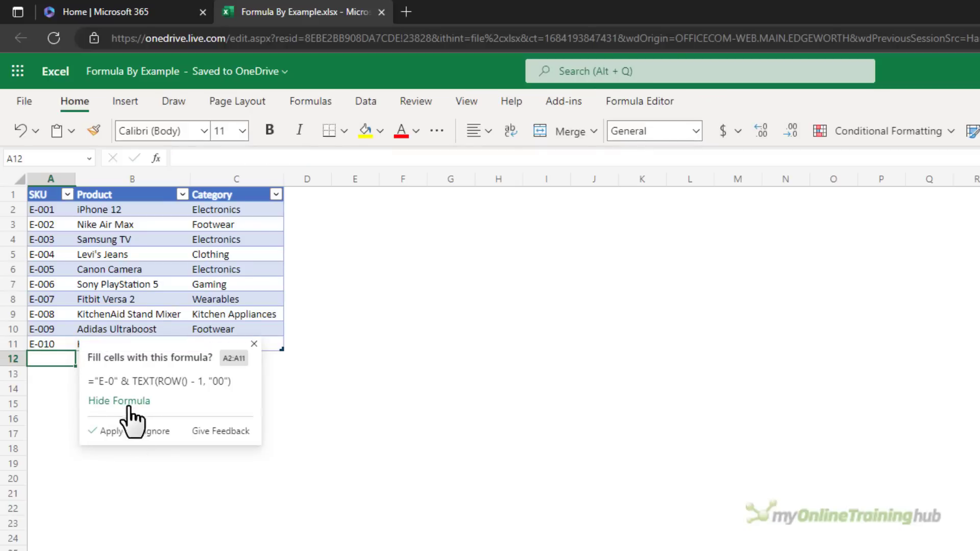
pyautogui.click(102, 432)
pyautogui.press('Up')
pyautogui.press('Up')
pyautogui.press('Up')
pyautogui.press('Up')
pyautogui.press('Up')
pyautogui.press('Up')
pyautogui.press('Up')
pyautogui.press('Up')
pyautogui.press('Up')
pyautogui.press('Up')
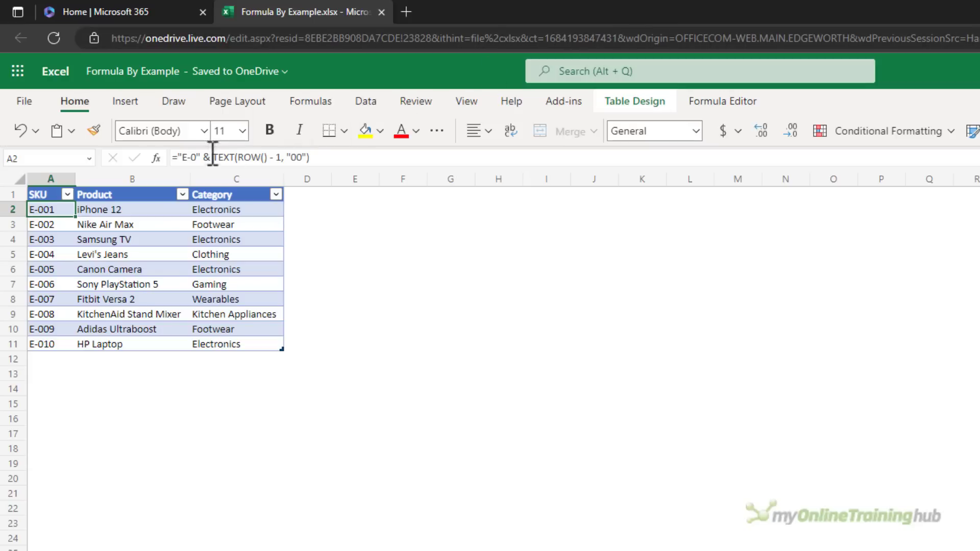
# - Edit A2's formula to ="E-" & TEXT(ROW()-1,"000") and check the codes down the column
pyautogui.click(213, 156)
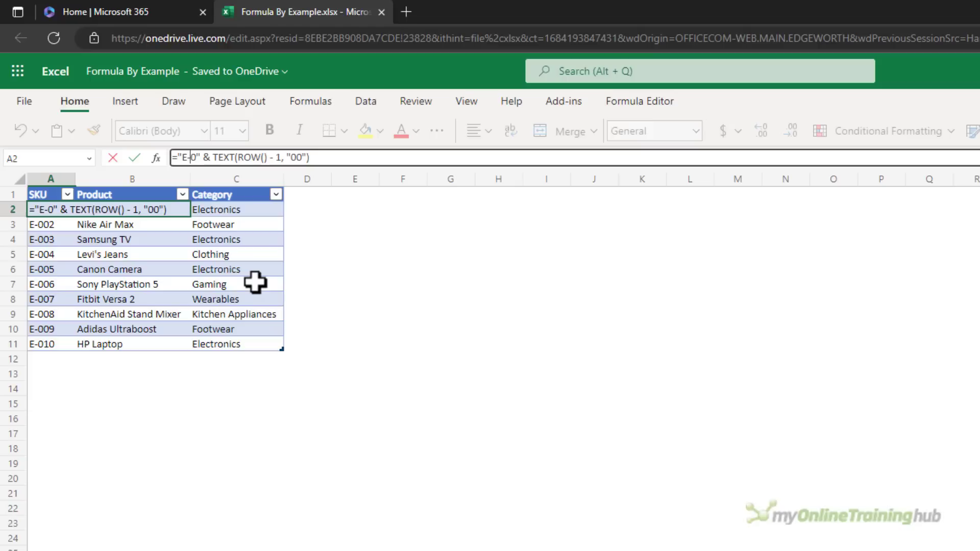
pyautogui.press('BackSpace')
pyautogui.click(285, 158)
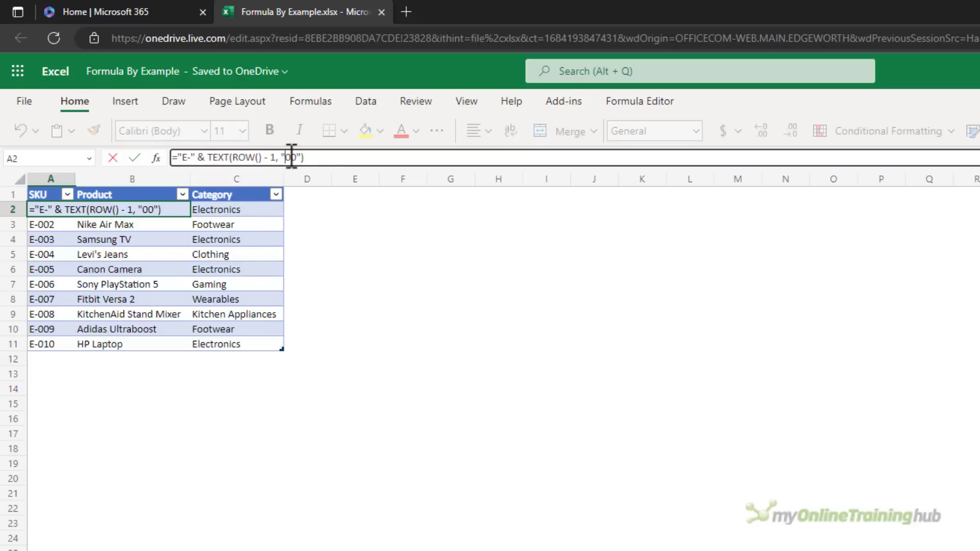
pyautogui.write('0')
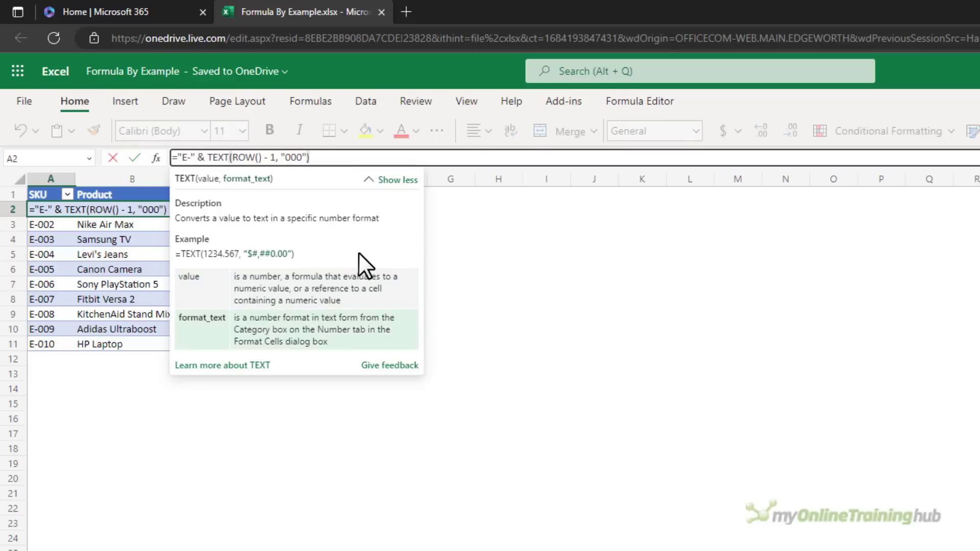
pyautogui.press('Return')
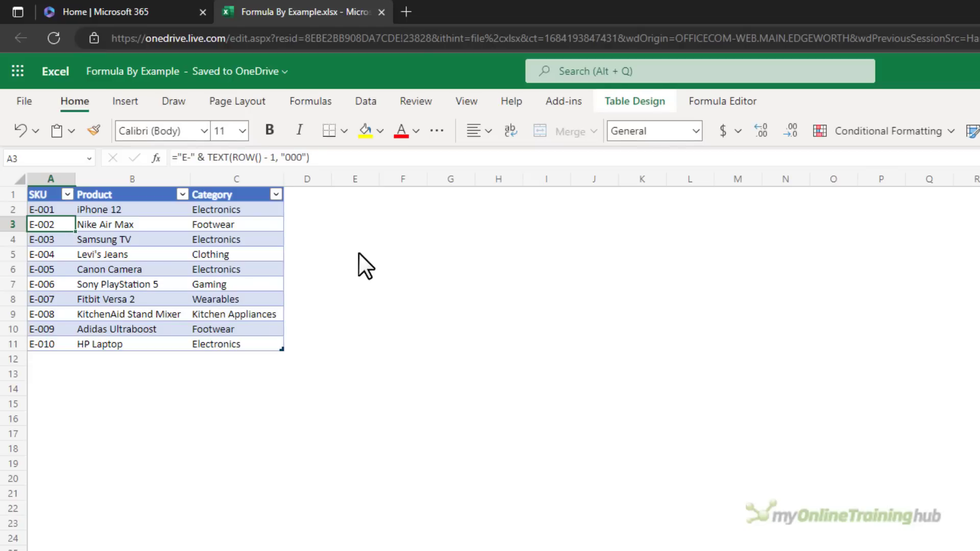
pyautogui.press('Down')
pyautogui.press('Down')
pyautogui.press('Down')
pyautogui.press('Down')
pyautogui.press('Down')
pyautogui.press('Down')
pyautogui.press('Down')
pyautogui.press('Down')
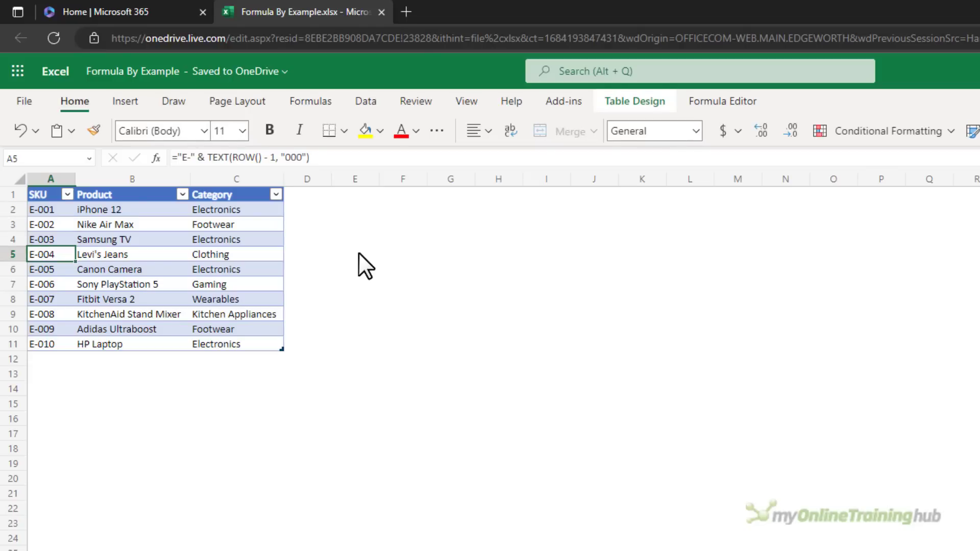
pyautogui.press('Down')
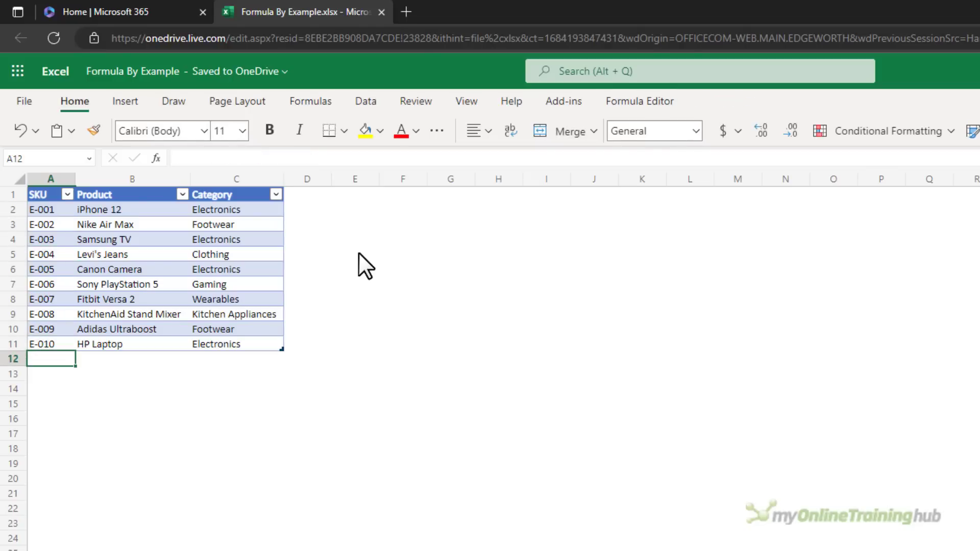
pyautogui.press('Up')
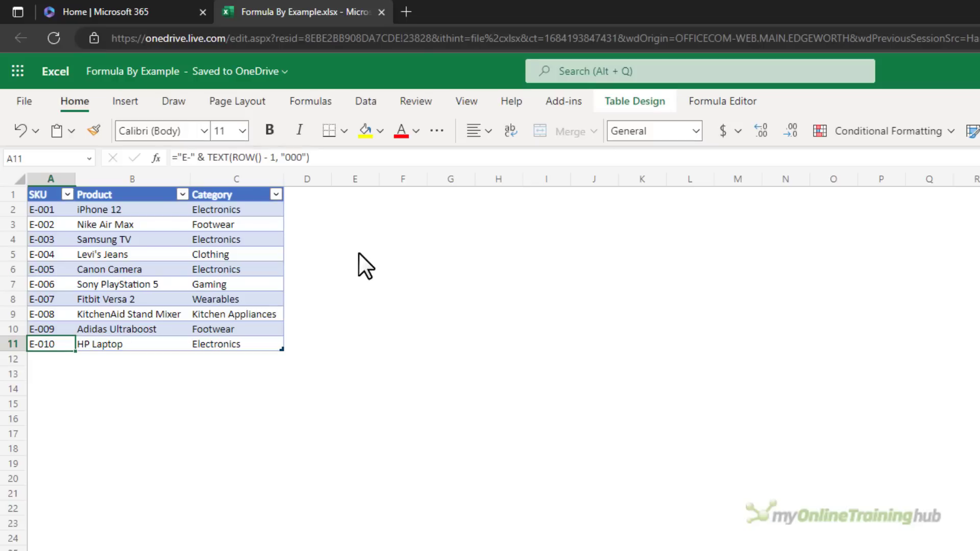